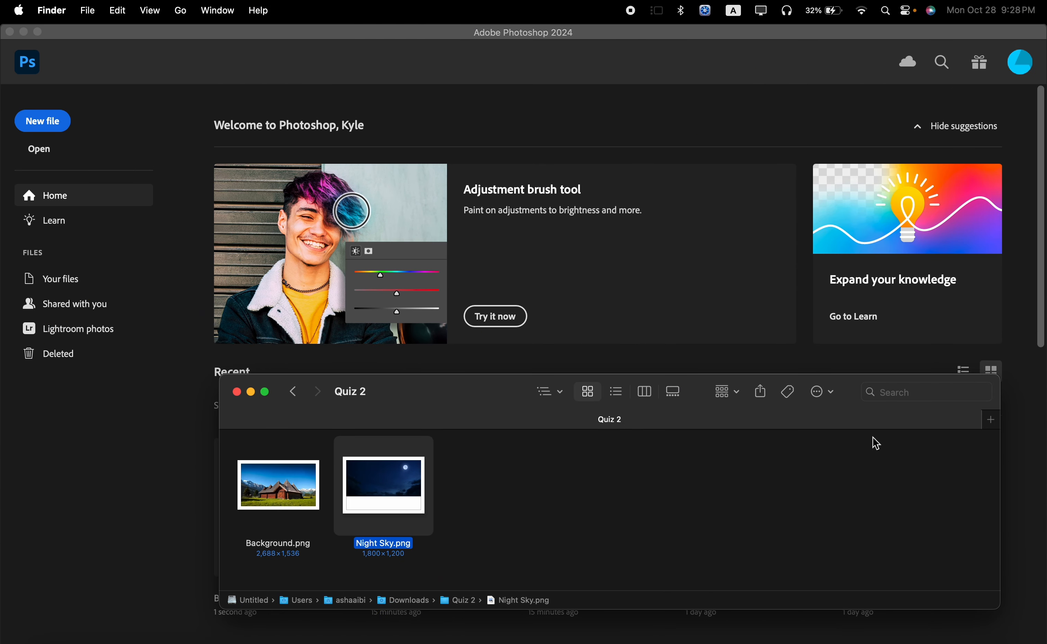
# Open Background.png from the Quiz 2 folder in Photoshop and rename its layer to "background"
pyautogui.click(290, 498)
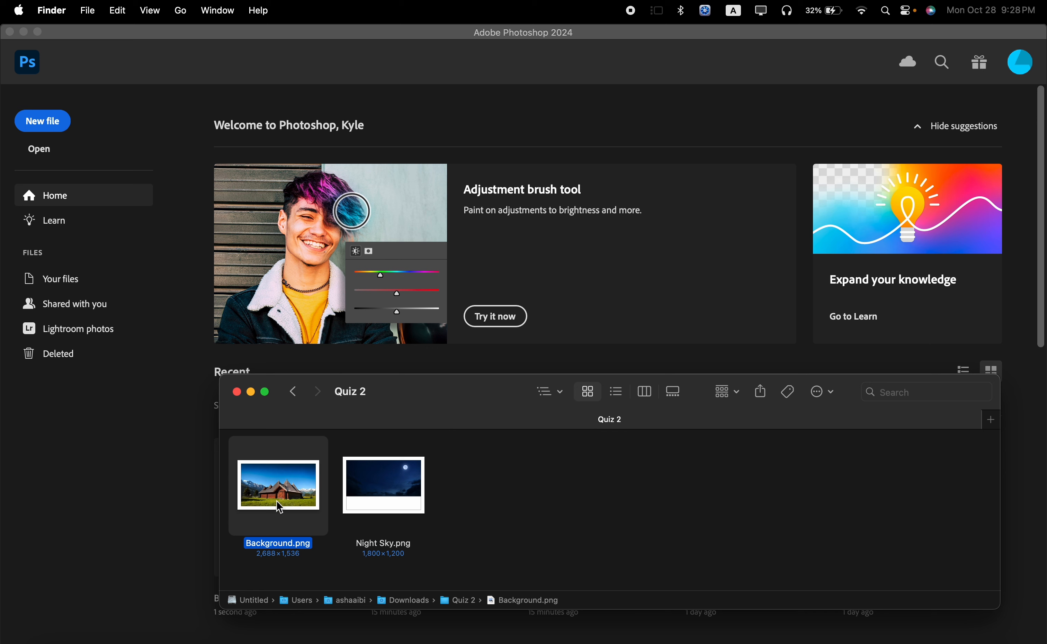
pyautogui.moveTo(280, 507); pyautogui.dragTo(510, 283)
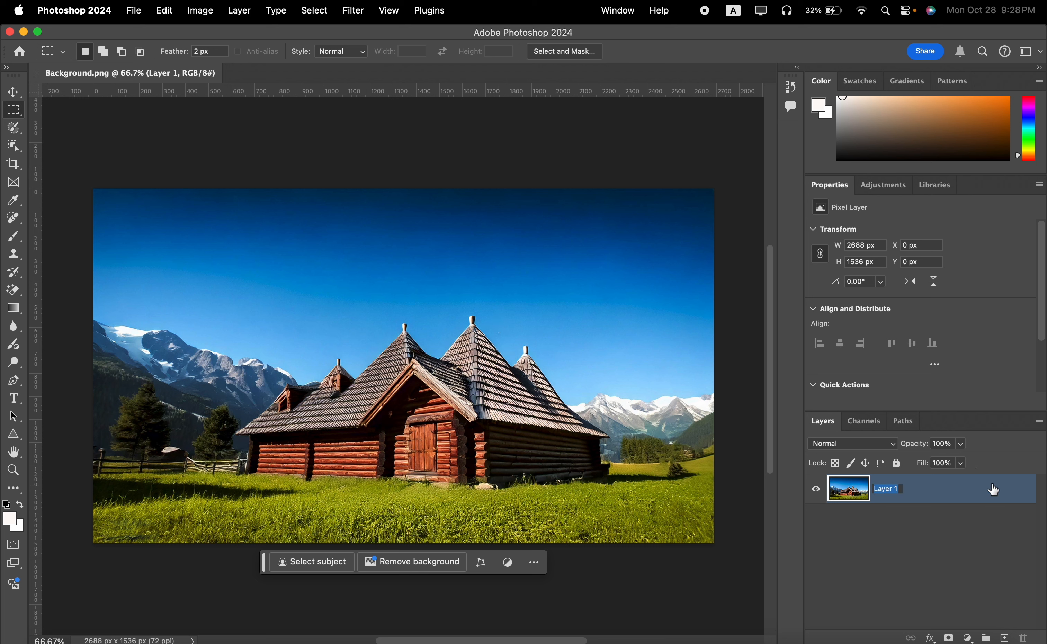
pyautogui.write('background')
pyautogui.press('Return')
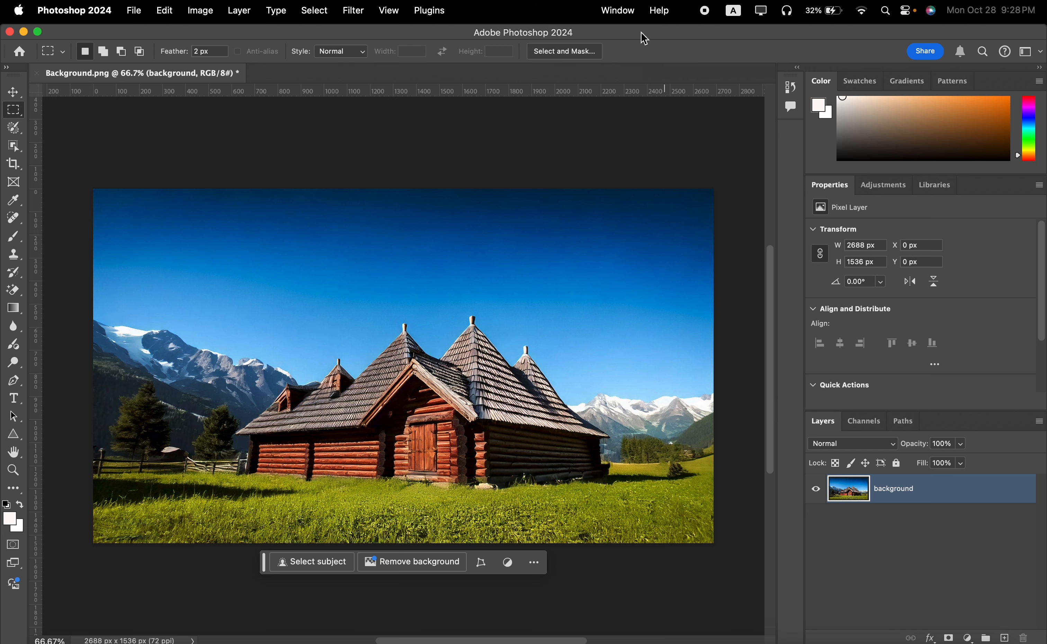
# Choose the Essentials (Default) workspace and reset it to its original layout
pyautogui.click(622, 15)
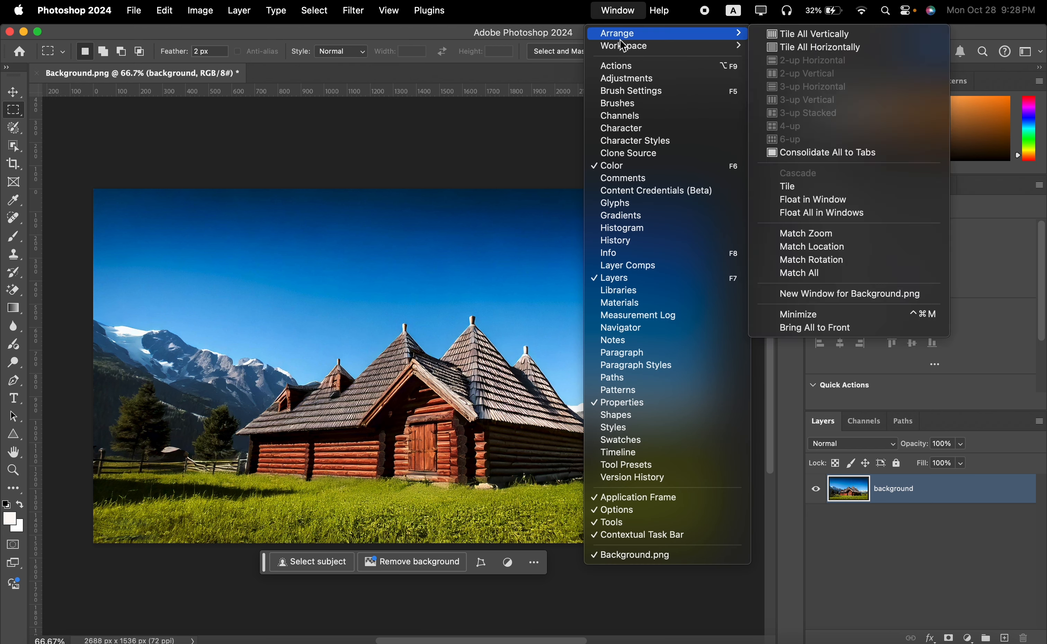
pyautogui.moveTo(624, 51)
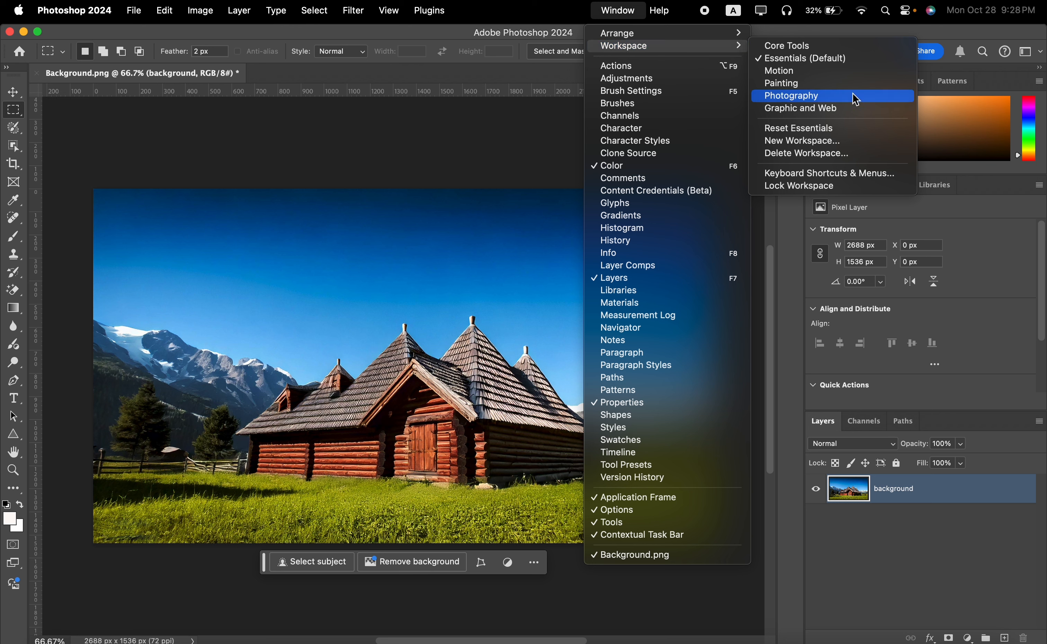
pyautogui.click(854, 64)
pyautogui.click(619, 17)
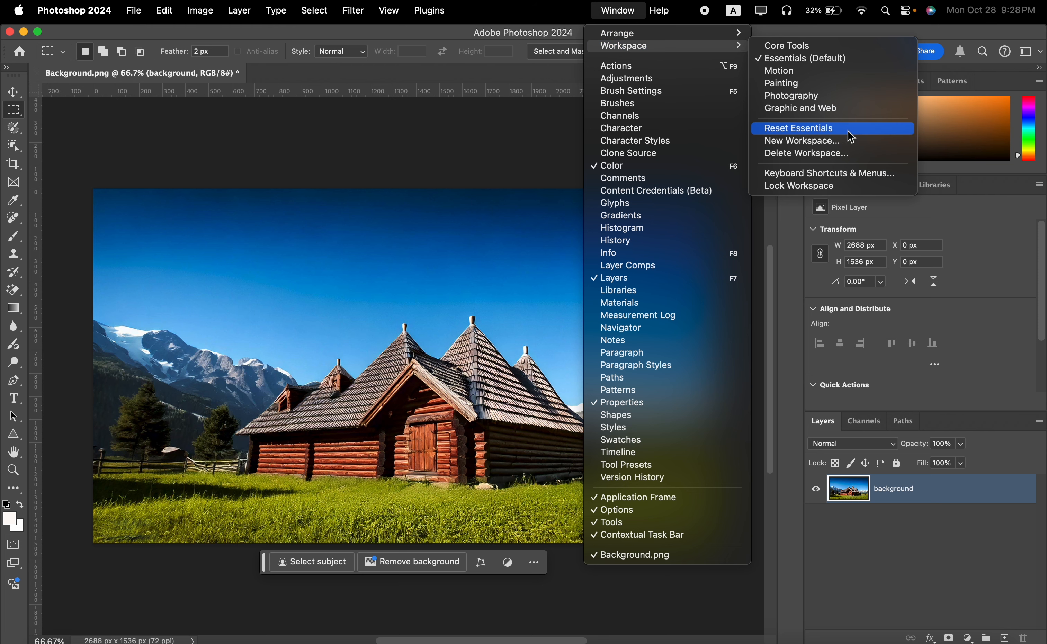
pyautogui.click(799, 128)
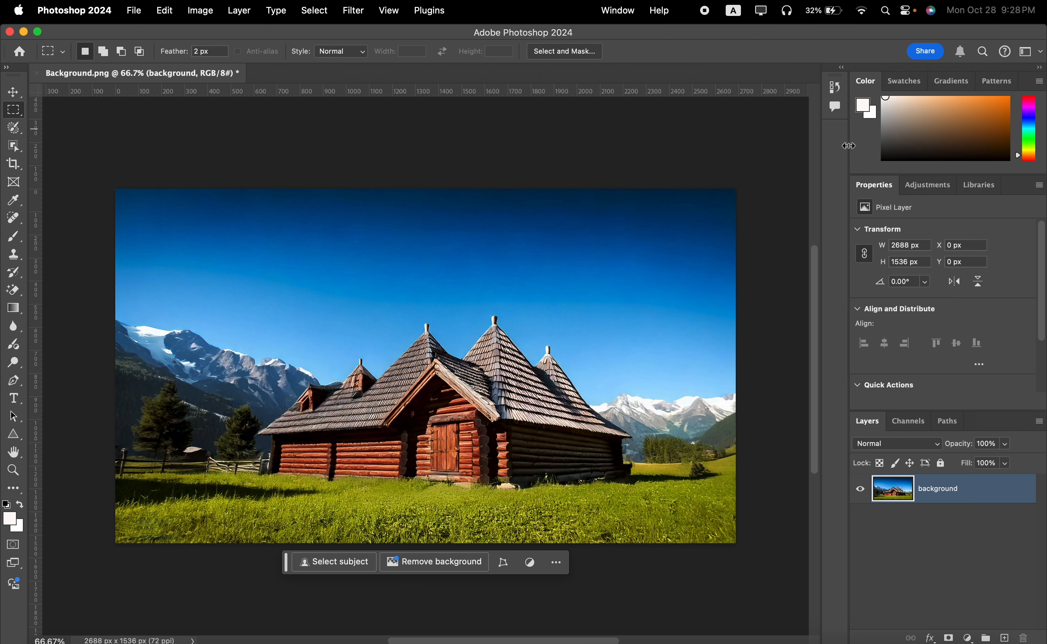
# Add a Hue/Saturation adjustment layer with Saturation at -40, and toggle its visibility to compare the image before and after
pyautogui.click(967, 638)
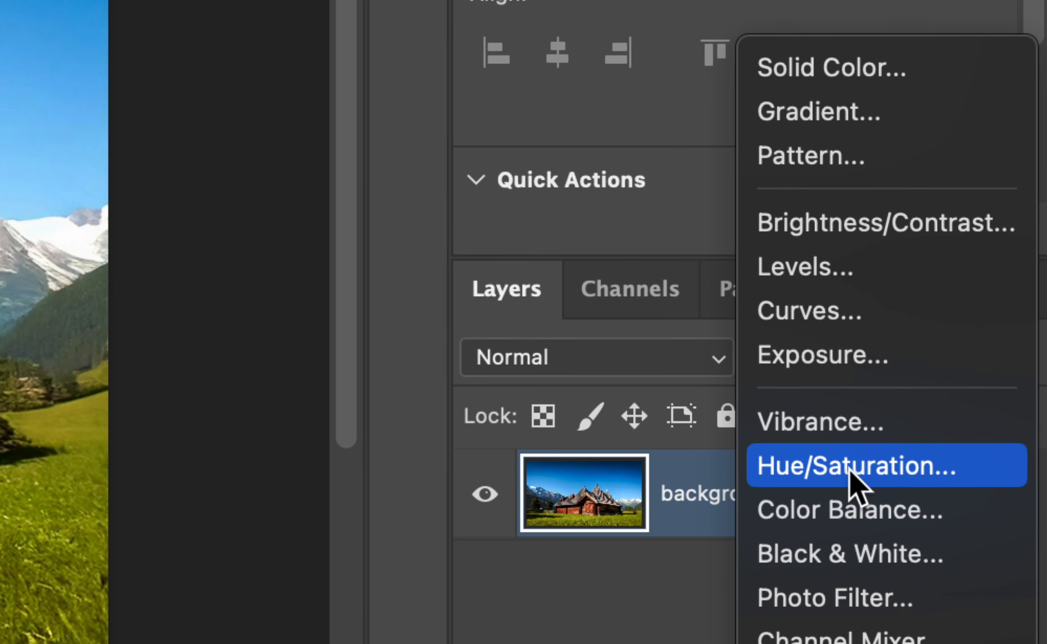
pyautogui.click(853, 477)
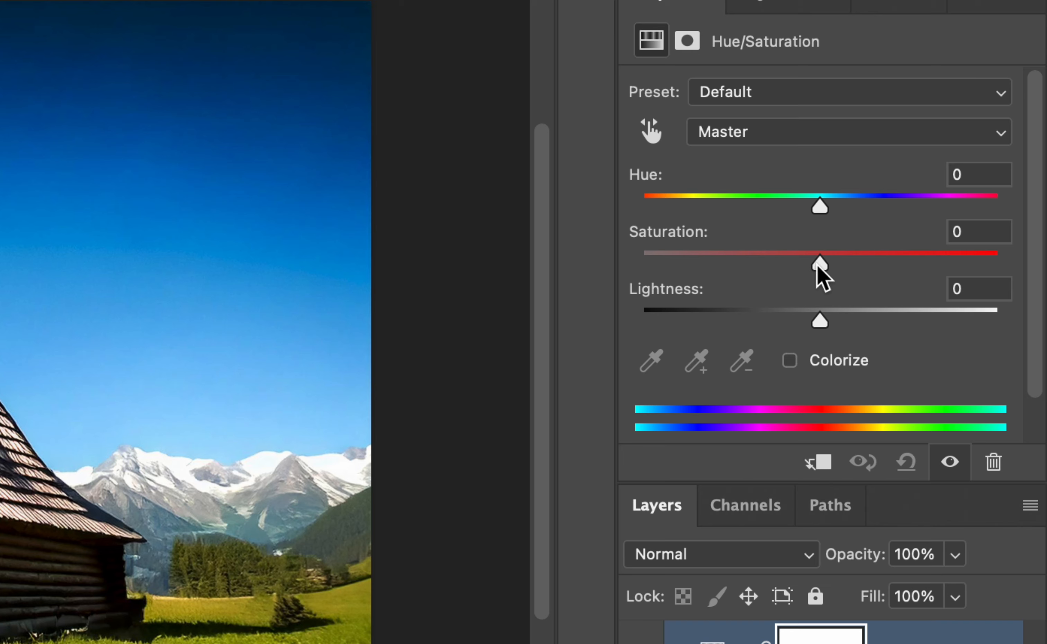
pyautogui.moveTo(817, 264); pyautogui.dragTo(754, 267)
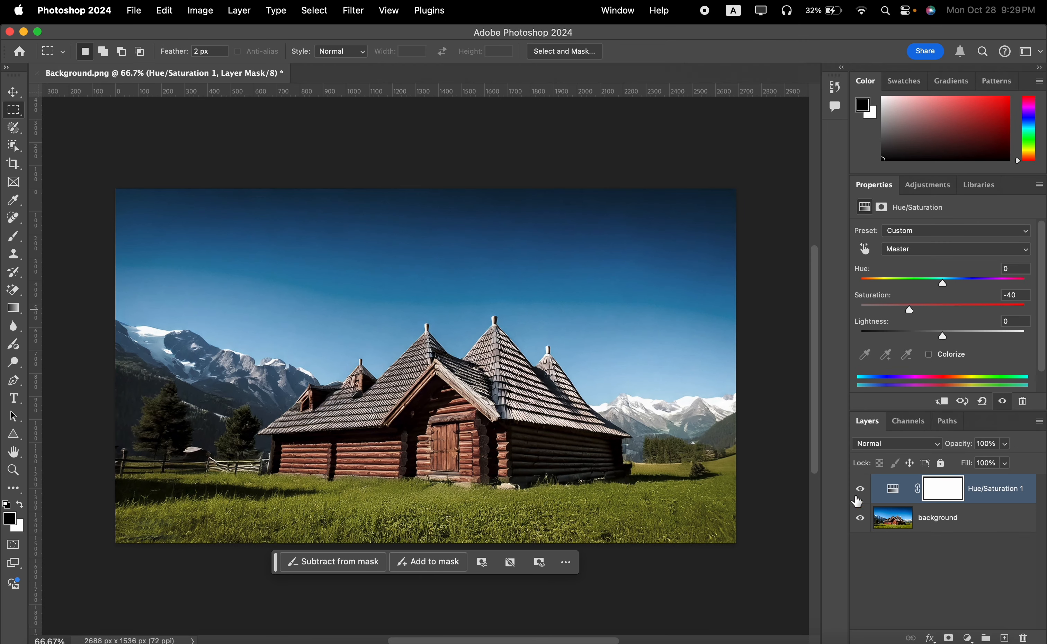
pyautogui.click(859, 491)
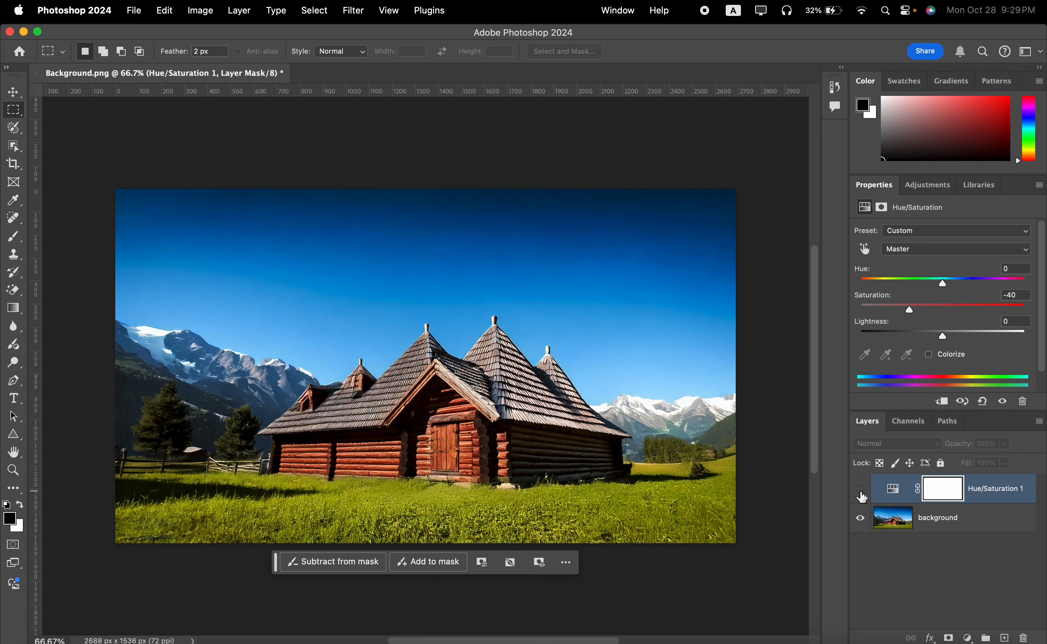
pyautogui.click(860, 491)
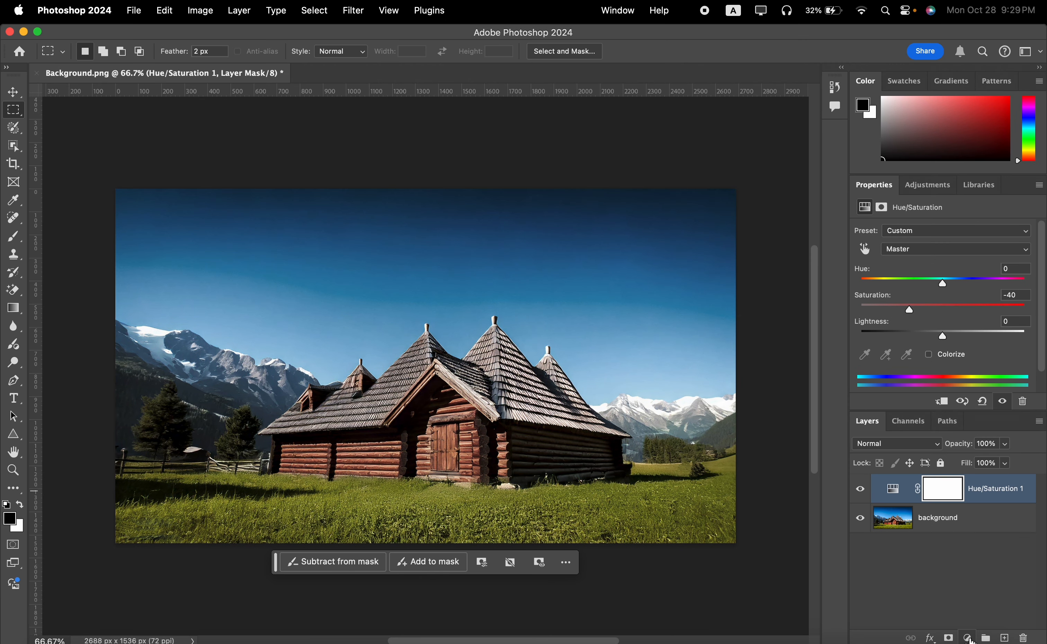
# Add a Color Lookup adjustment layer above the Hue/Saturation layer, using the NightFromDay.CUBE 3D LUT
pyautogui.click(968, 638)
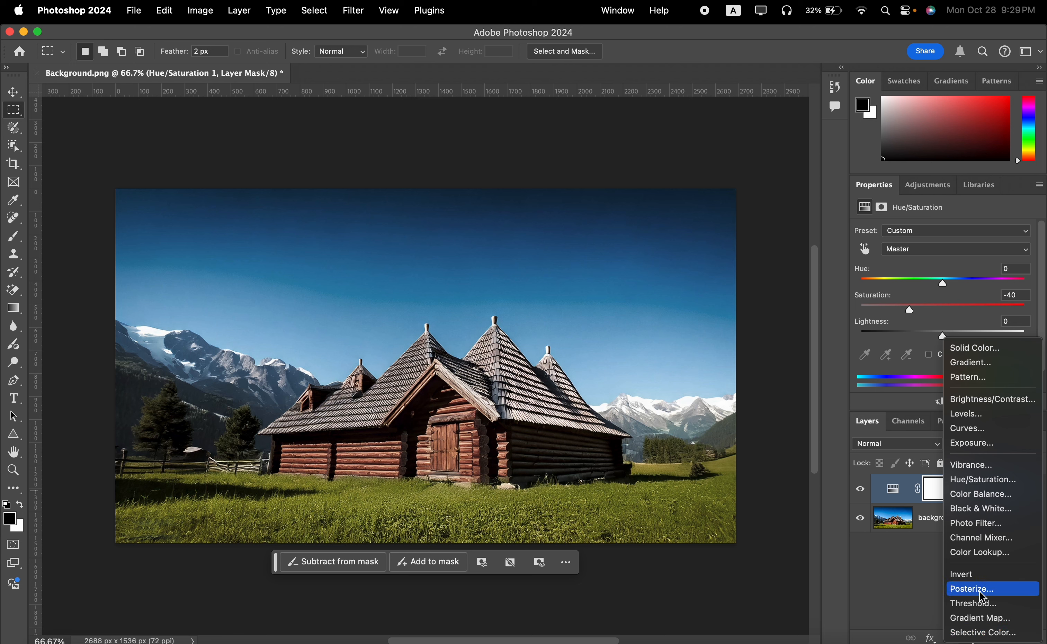
pyautogui.click(980, 555)
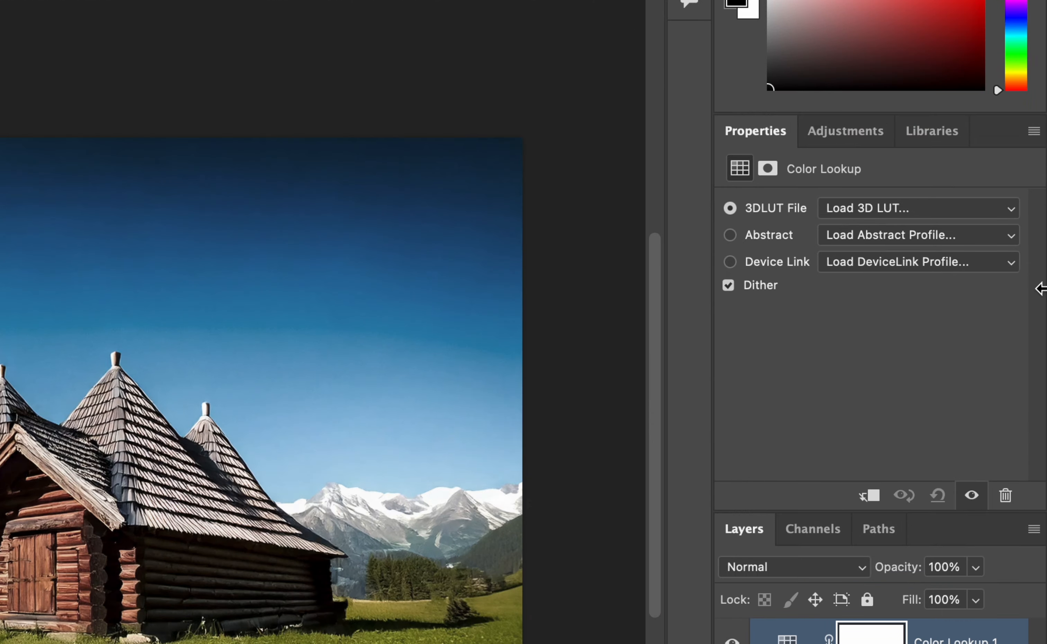
pyautogui.click(957, 231)
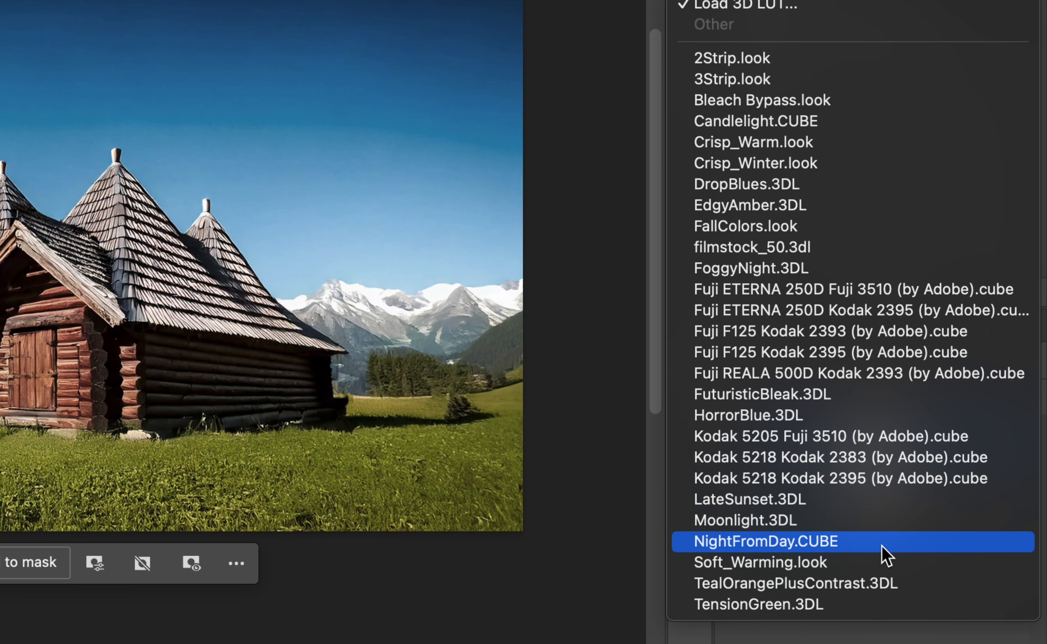
pyautogui.click(882, 545)
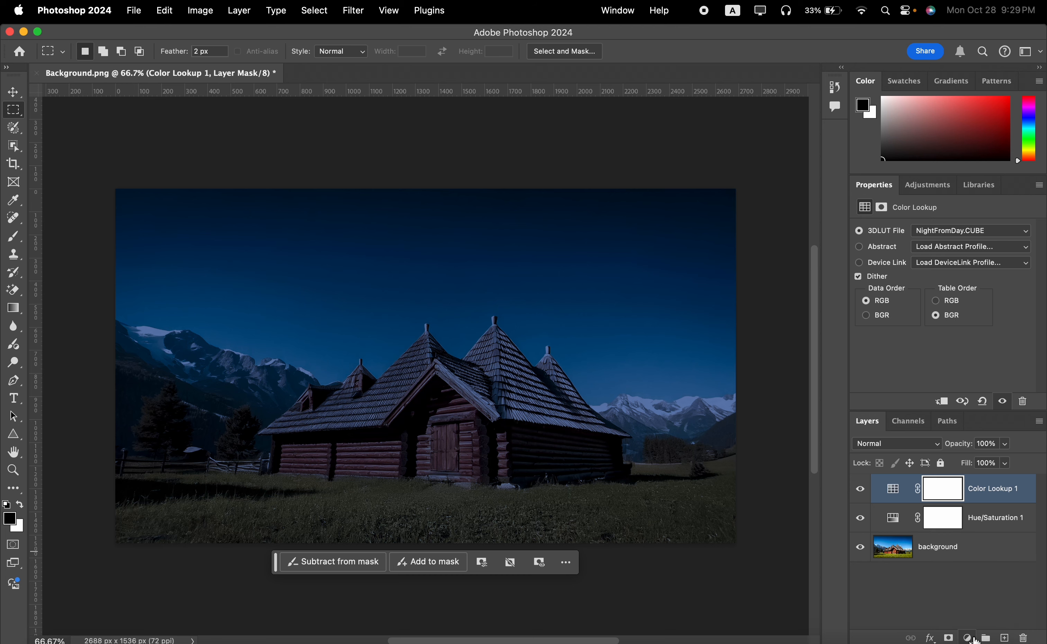
# Add a Levels adjustment layer and lower its white output level to 115 to darken the image
pyautogui.click(973, 638)
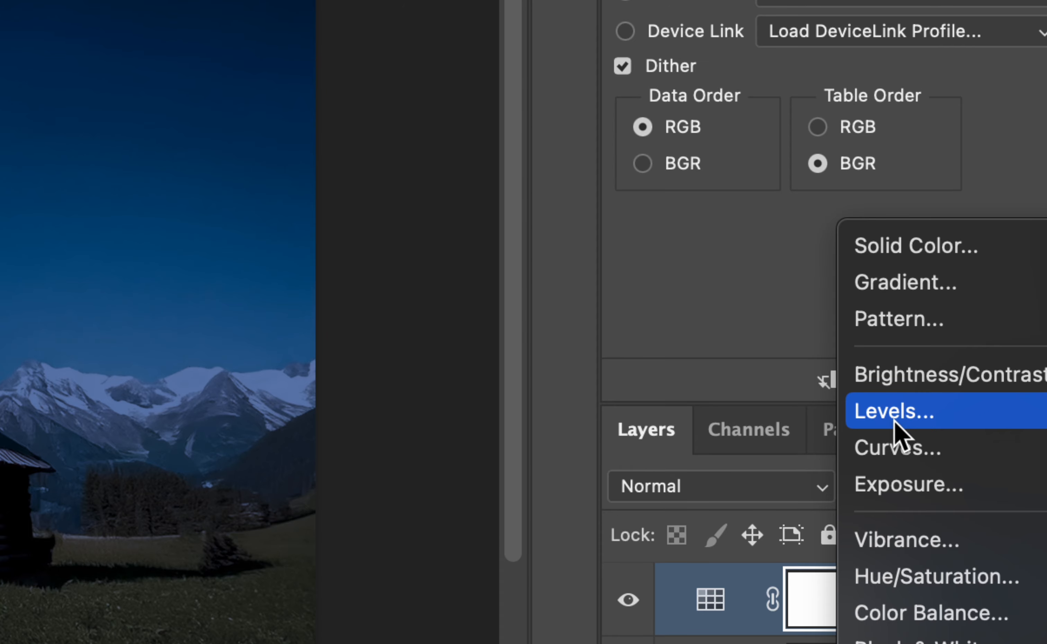
pyautogui.click(937, 417)
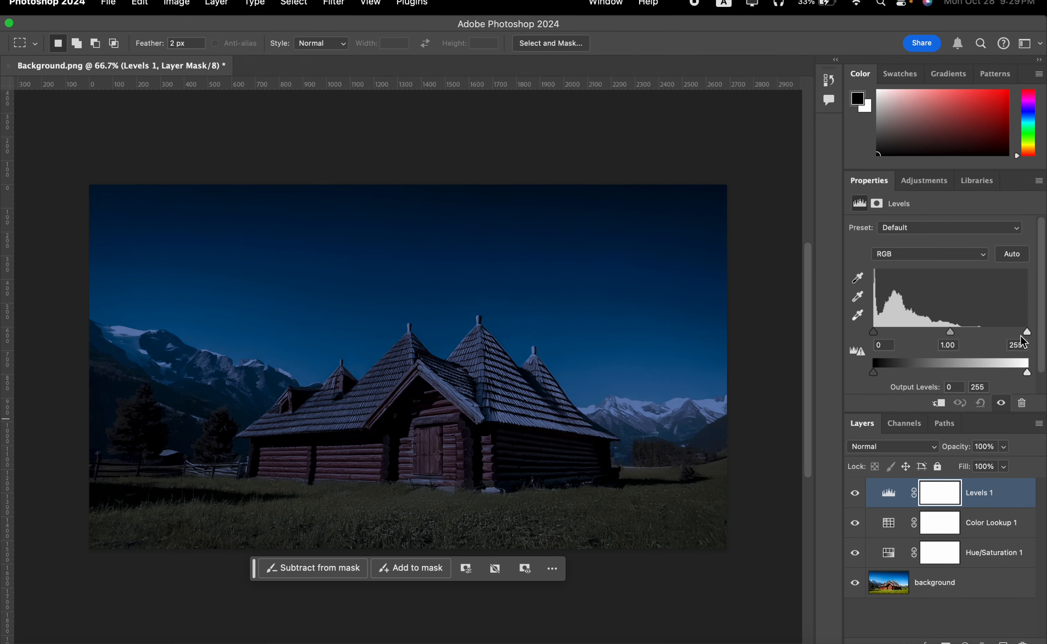
pyautogui.scroll(-2, 1022, 342)
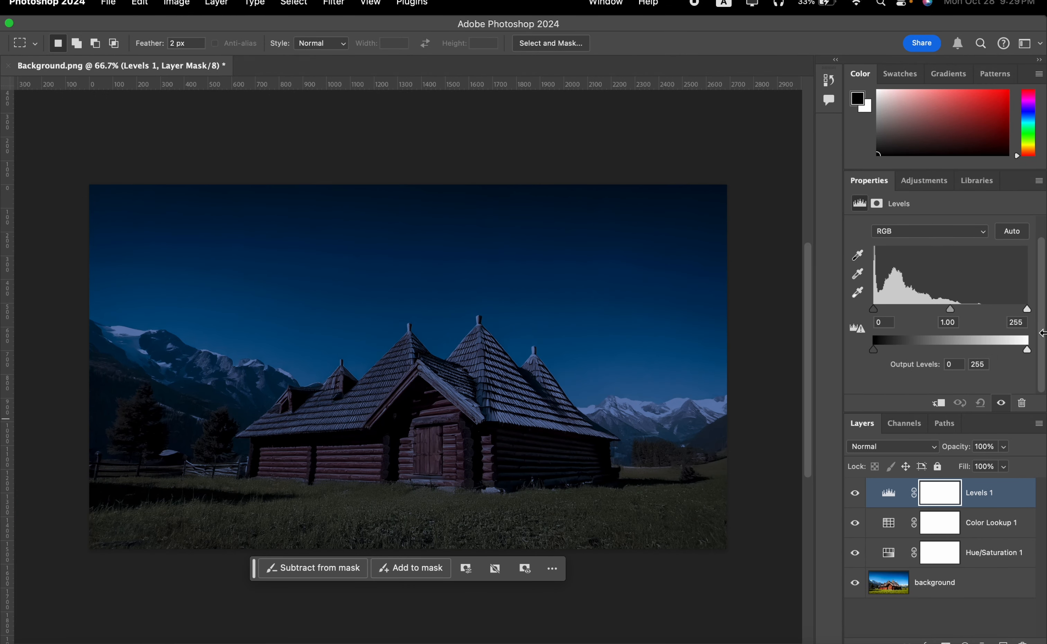
pyautogui.scroll(2, 1044, 347)
pyautogui.scroll(-2, 1043, 347)
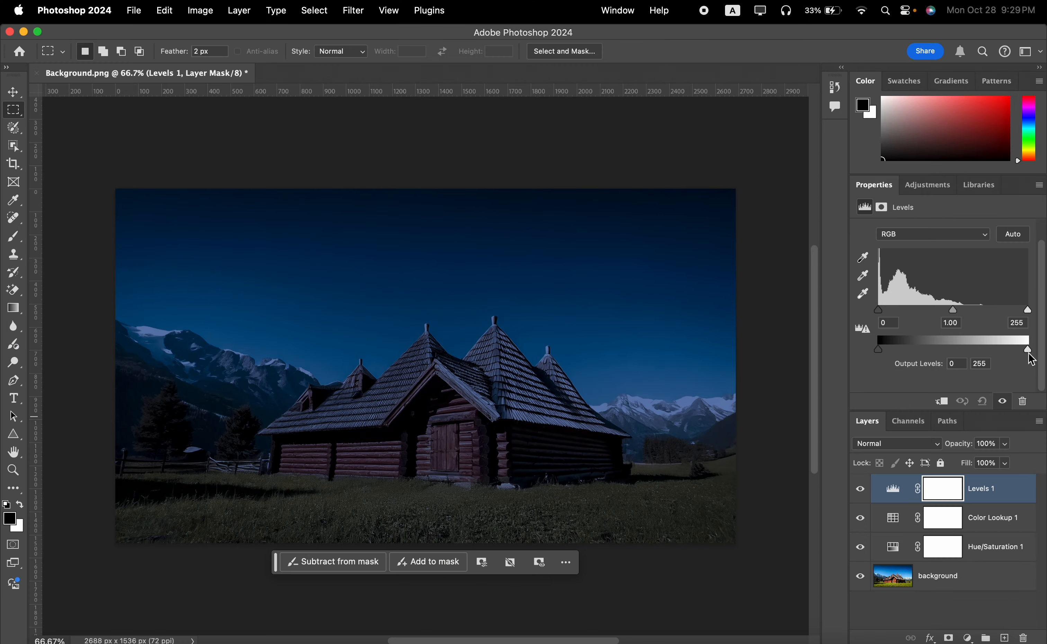
pyautogui.moveTo(1029, 360); pyautogui.dragTo(945, 361)
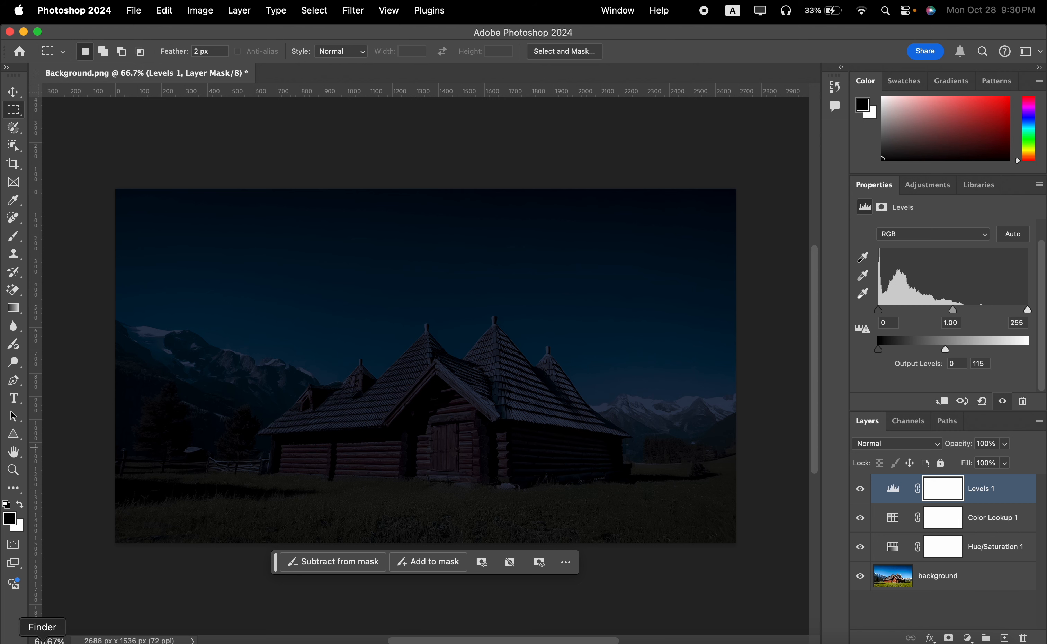
# Place Night Sky.png from the Quiz 2 folder, scaled to 150.50% to span the canvas width with its top edge at the canvas top
pyautogui.click(35, 640)
pyautogui.click(383, 498)
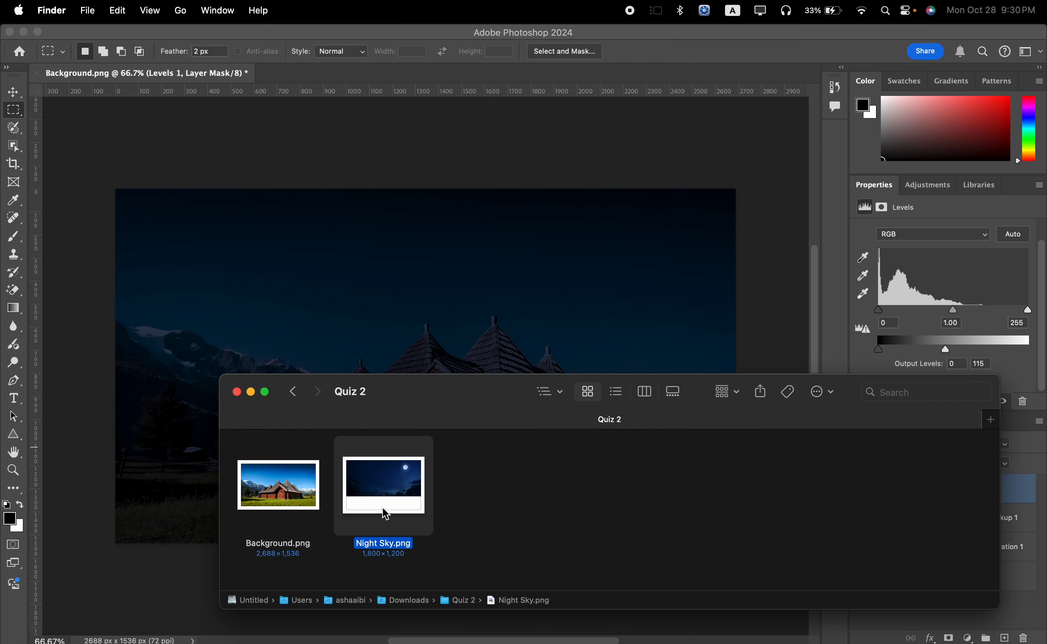
pyautogui.moveTo(385, 513); pyautogui.dragTo(457, 306)
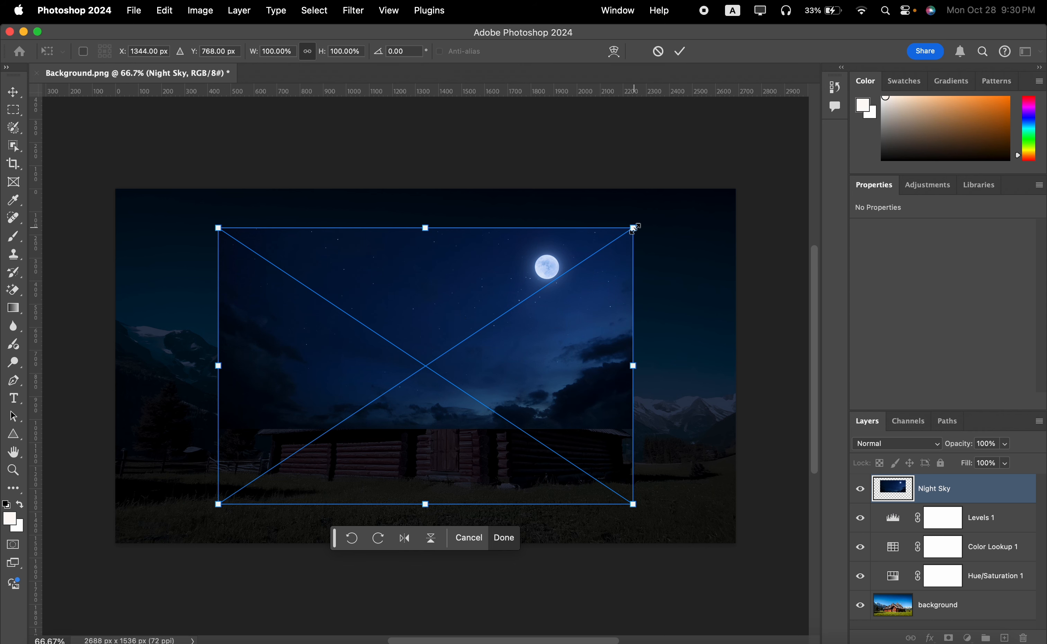
pyautogui.moveTo(634, 229); pyautogui.dragTo(757, 185)
pyautogui.moveTo(518, 297); pyautogui.dragTo(520, 329)
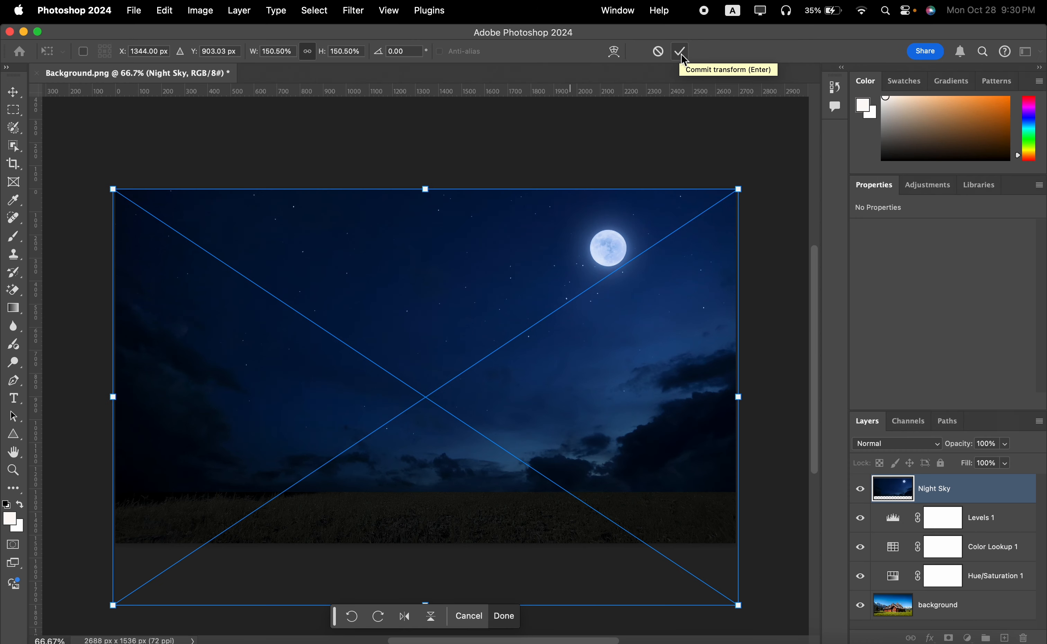
pyautogui.click(680, 51)
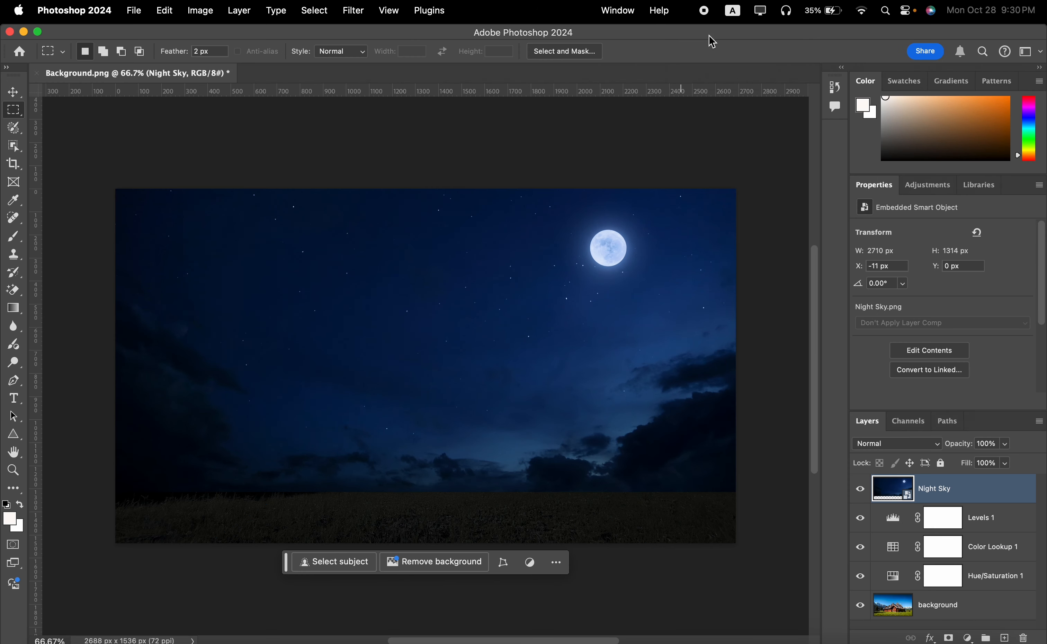
# Hide the Night Sky layer and select the sky on the background layer, moving the floating task bar below the image
pyautogui.click(860, 489)
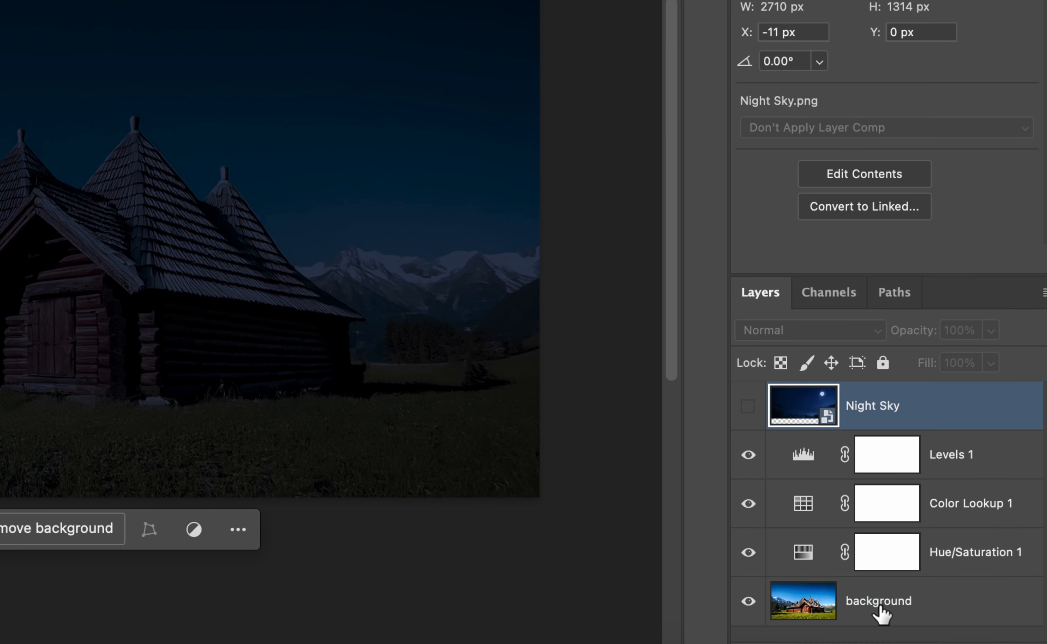
pyautogui.click(959, 610)
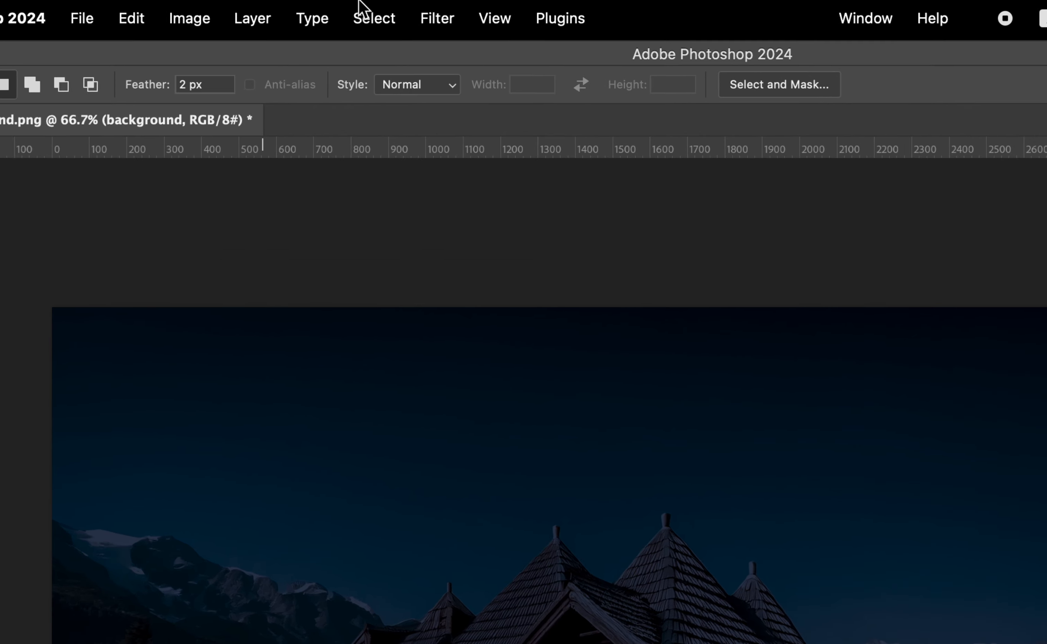
pyautogui.click(314, 10)
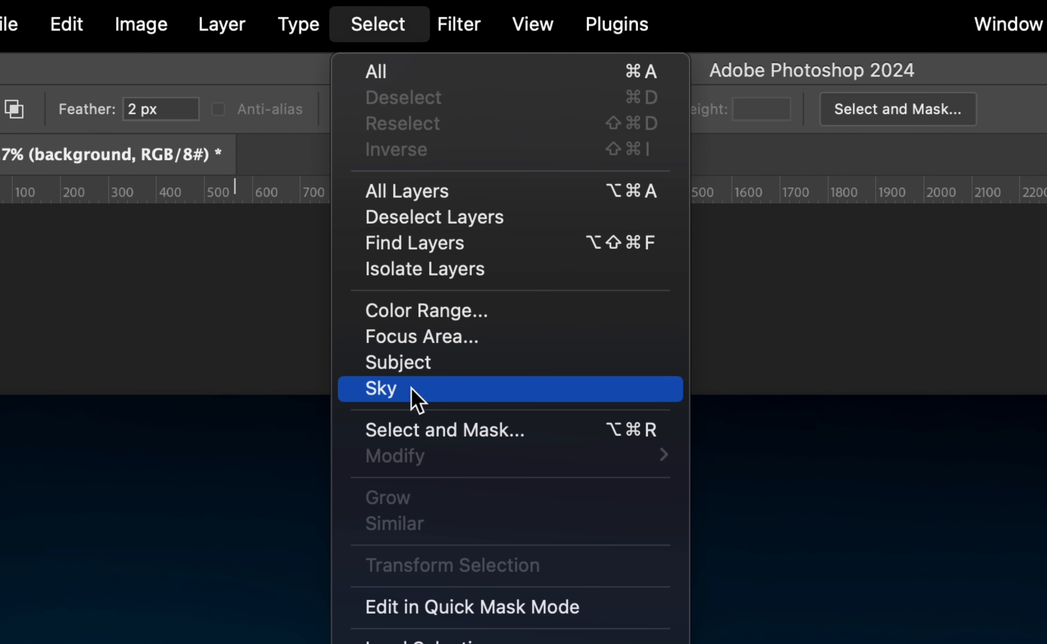
pyautogui.click(493, 393)
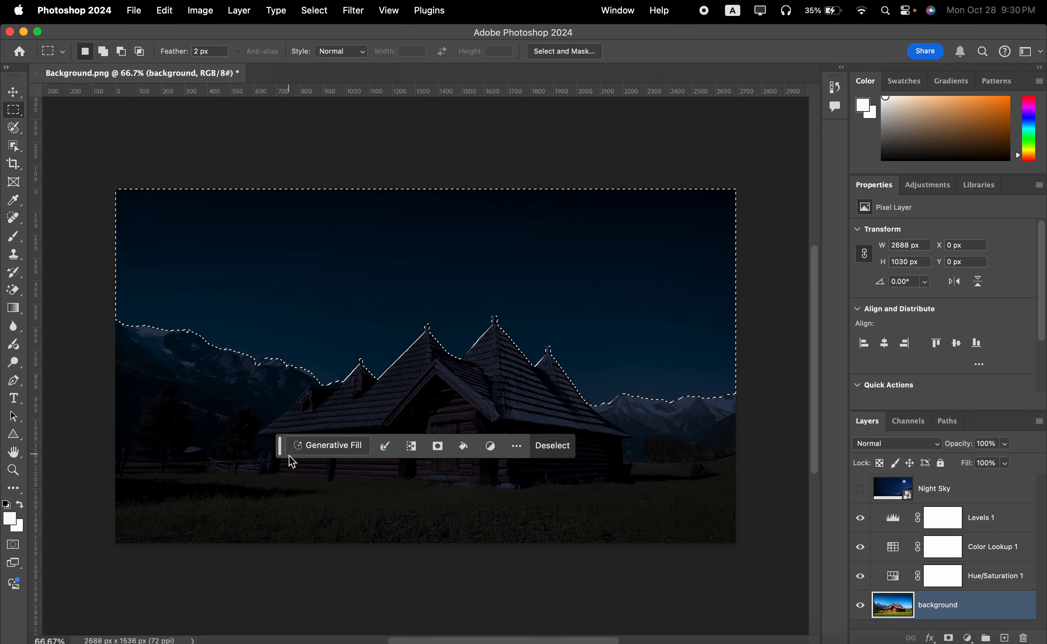
pyautogui.moveTo(282, 450); pyautogui.dragTo(287, 615)
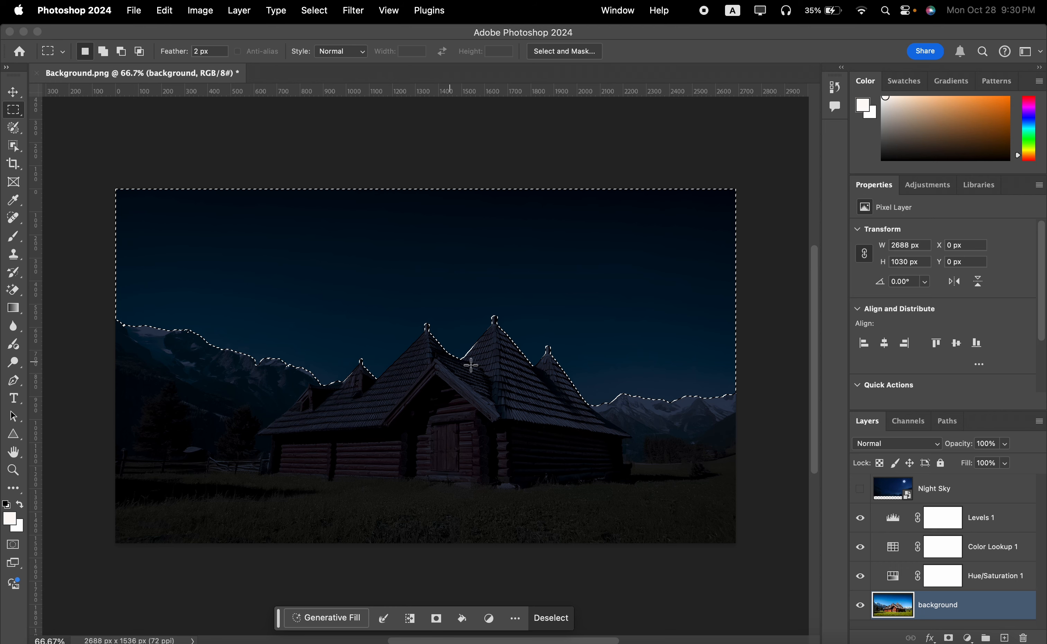
# Show the Night Sky layer again and add a layer mask to it from the sky selection
pyautogui.click(908, 494)
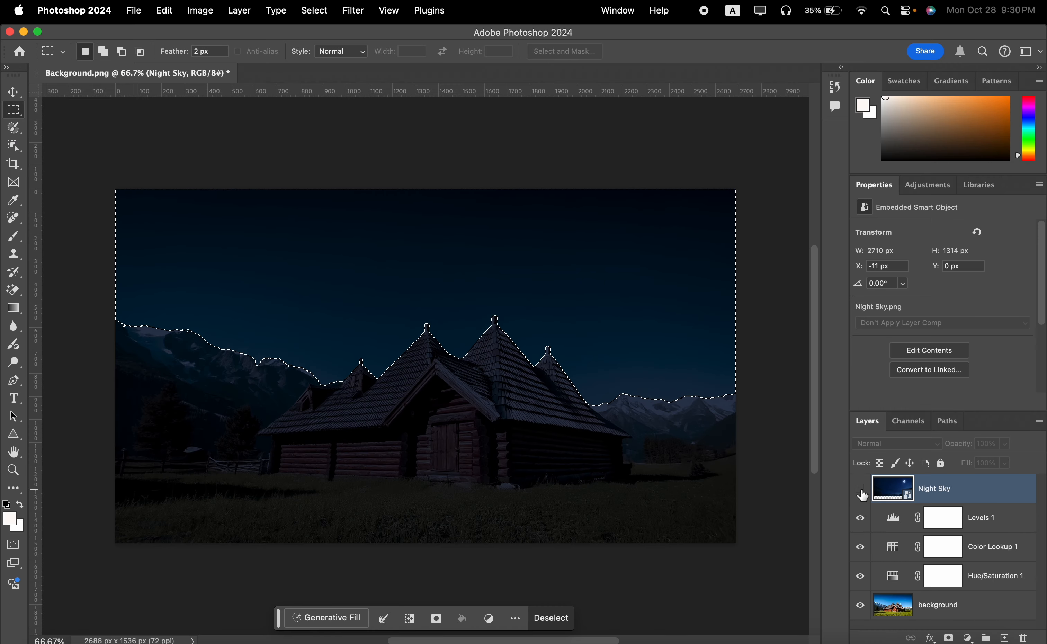
pyautogui.click(644, 471)
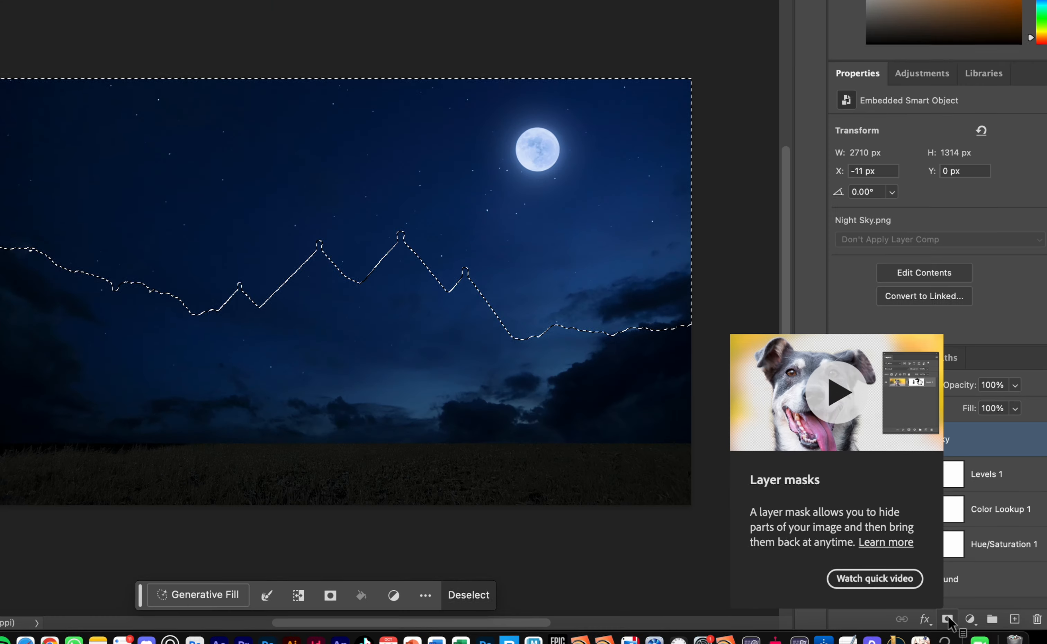
pyautogui.click(947, 618)
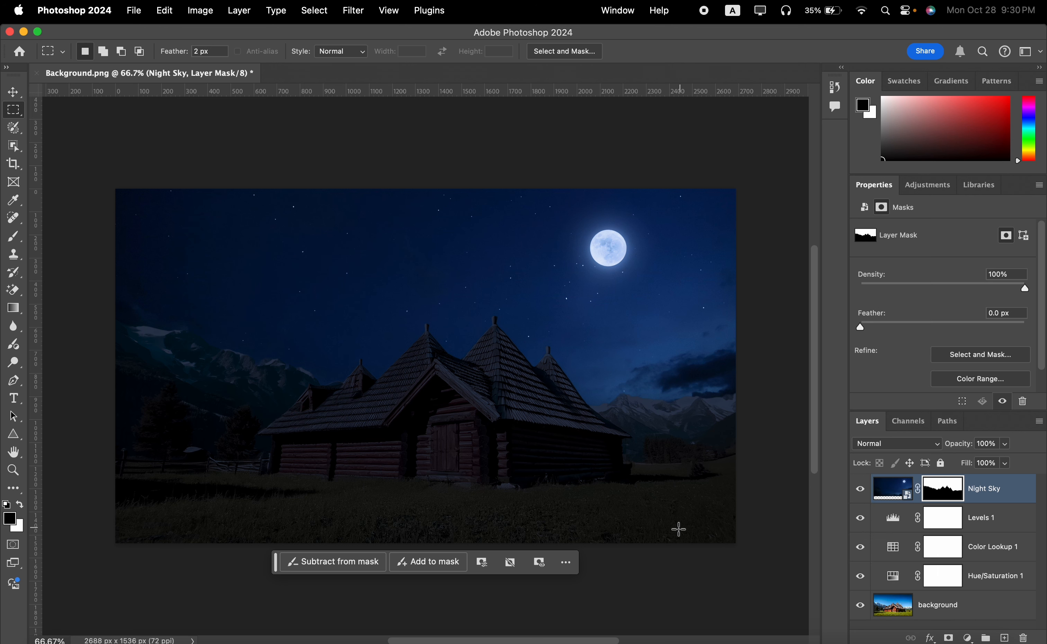
pyautogui.scroll(1, 783, 514)
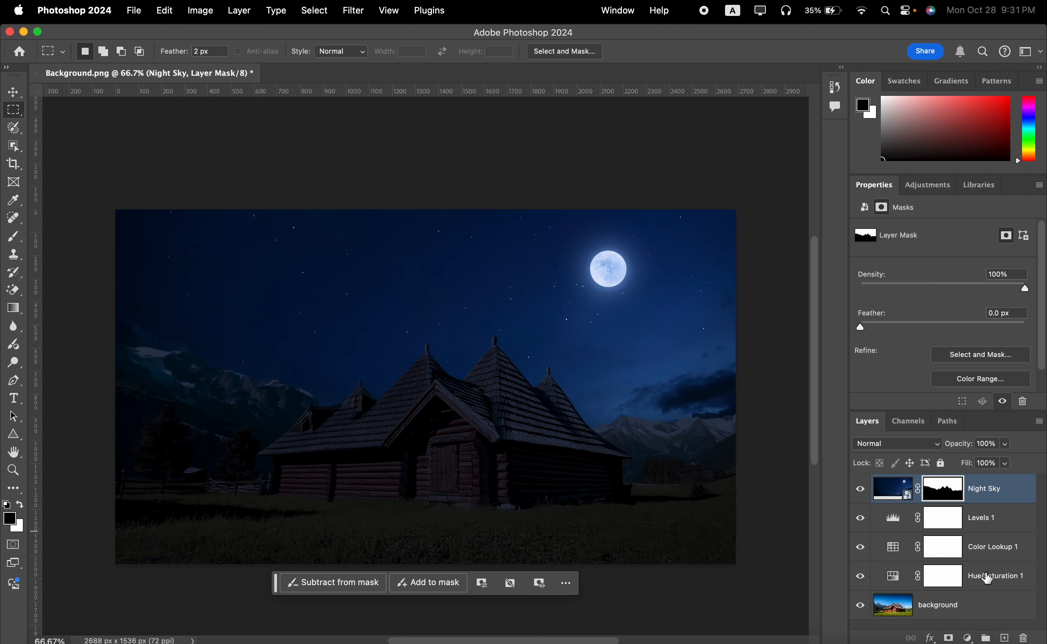
# Group the Night Sky, Levels, Color Lookup and Hue/Saturation layers and name the group "to Night"
pyautogui.click(988, 580)
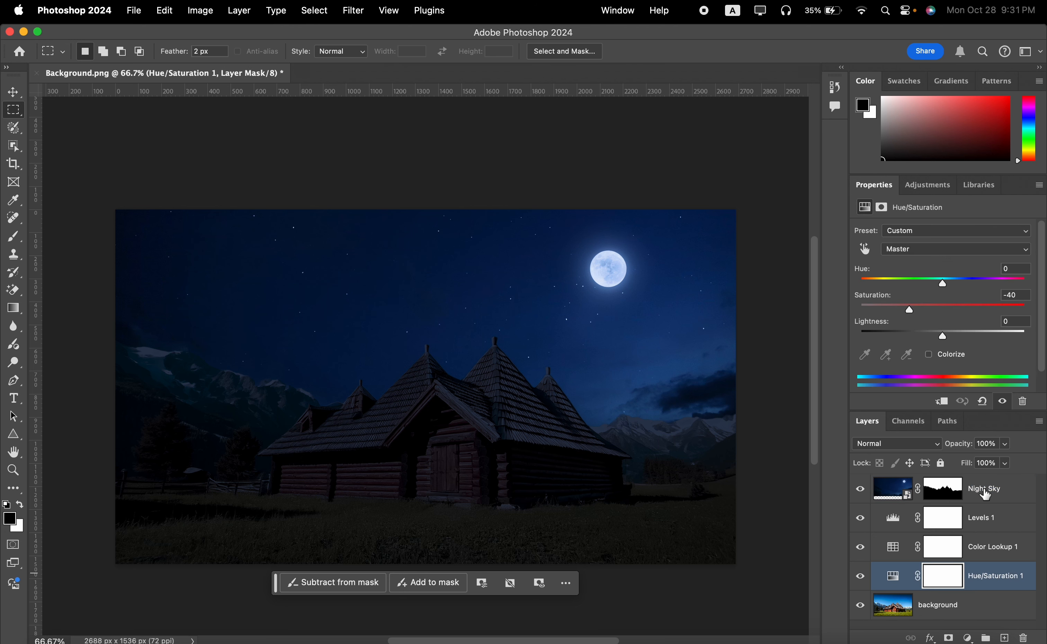
pyautogui.keyDown('shift'); pyautogui.click(985, 493); pyautogui.keyUp('shift')
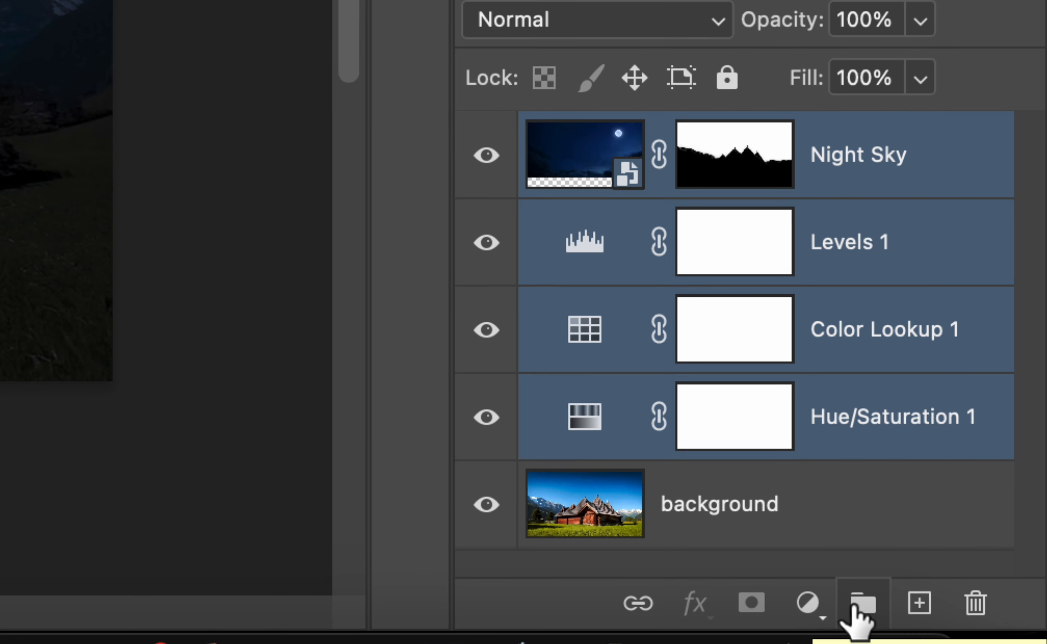
pyautogui.click(855, 604)
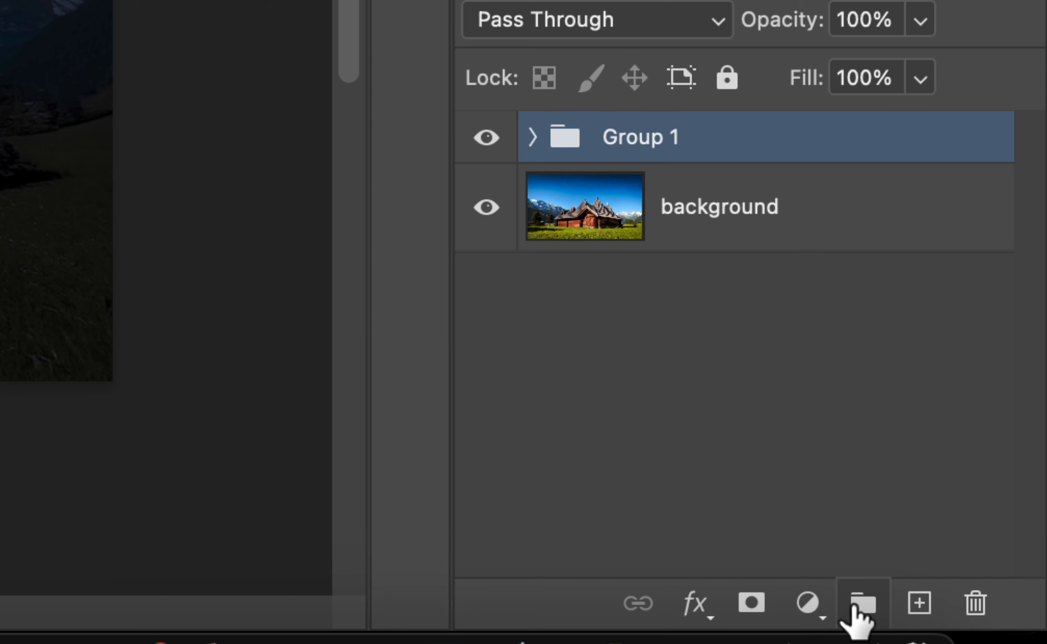
pyautogui.doubleClick(640, 142)
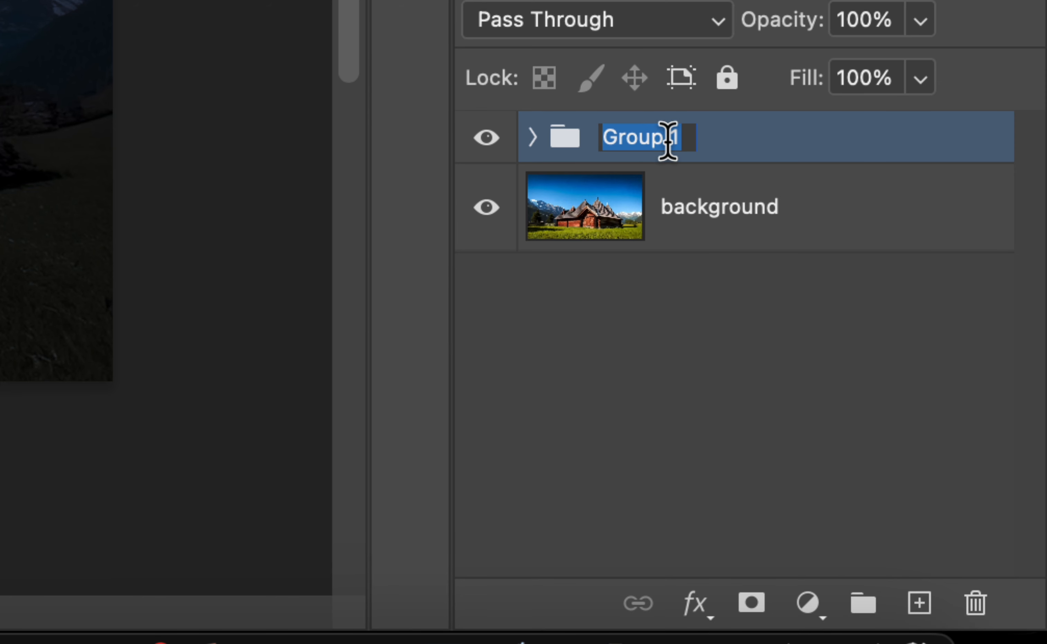
pyautogui.write('to Nig')
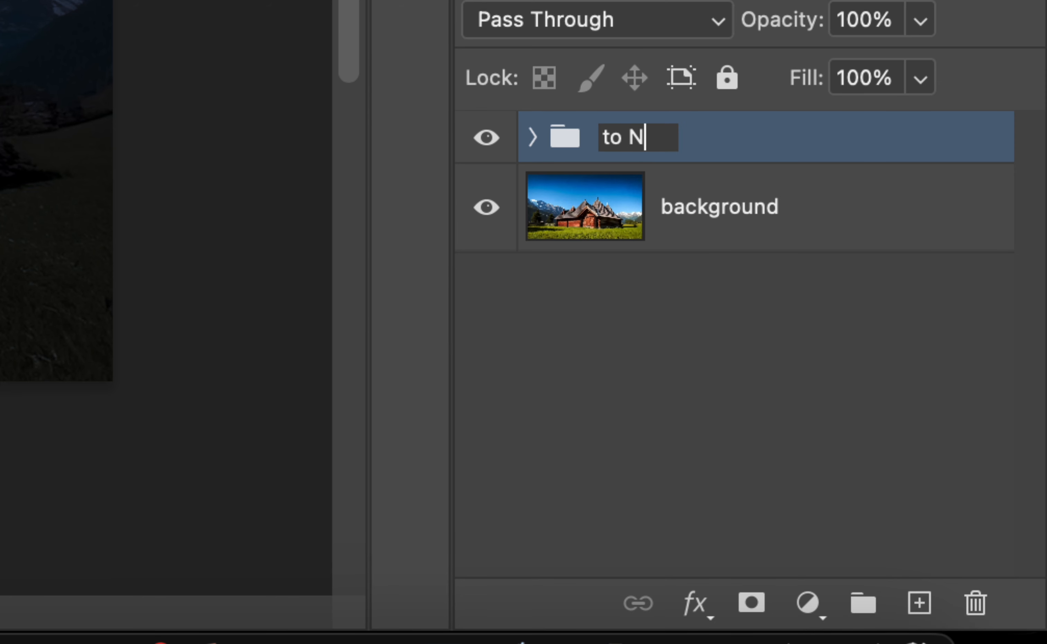
pyautogui.write('ht')
pyautogui.press('Return')
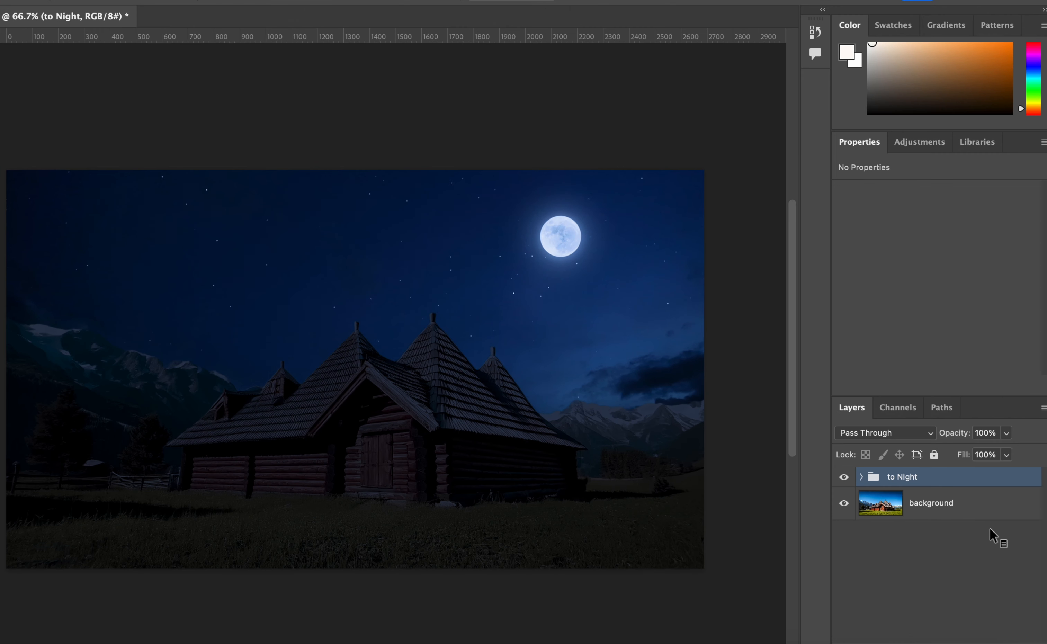
# Toggle the to Night group's visibility to compare the night and day versions, and leave the group hidden
pyautogui.click(845, 482)
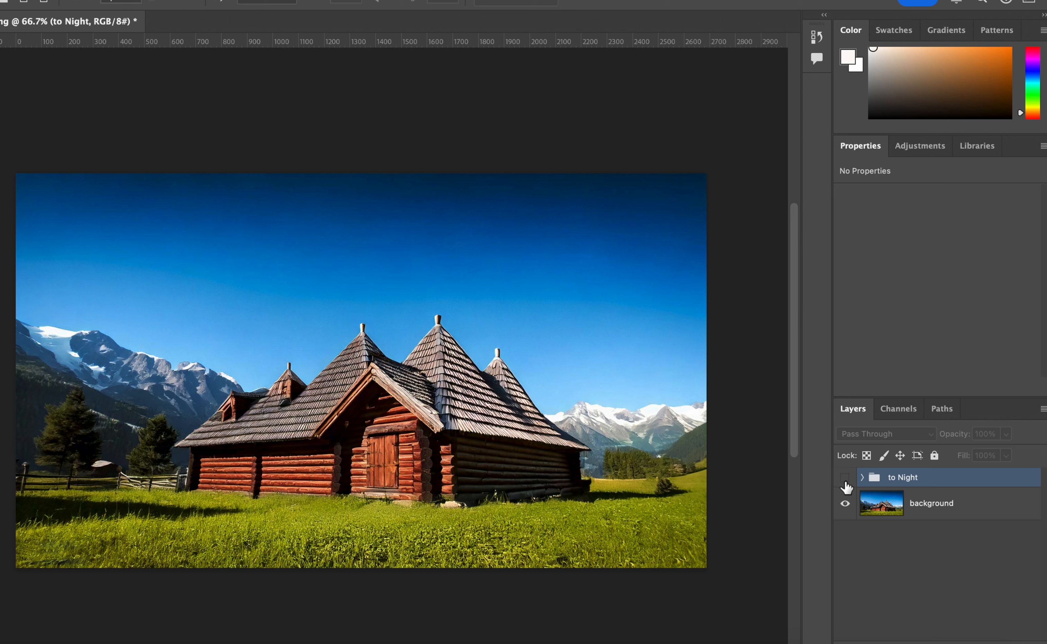
pyautogui.click(845, 482)
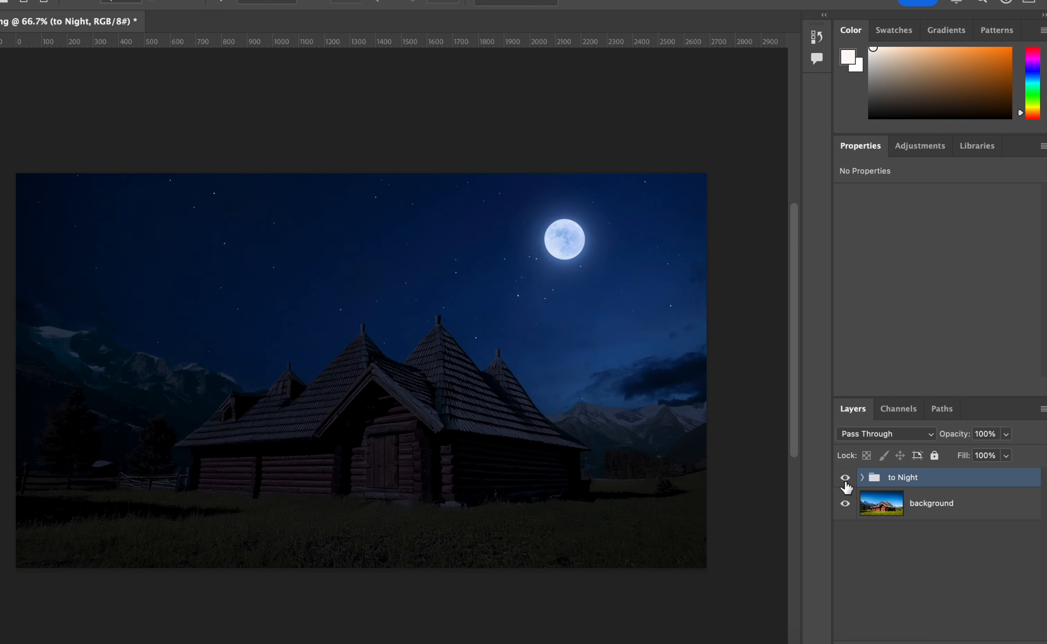
pyautogui.click(845, 481)
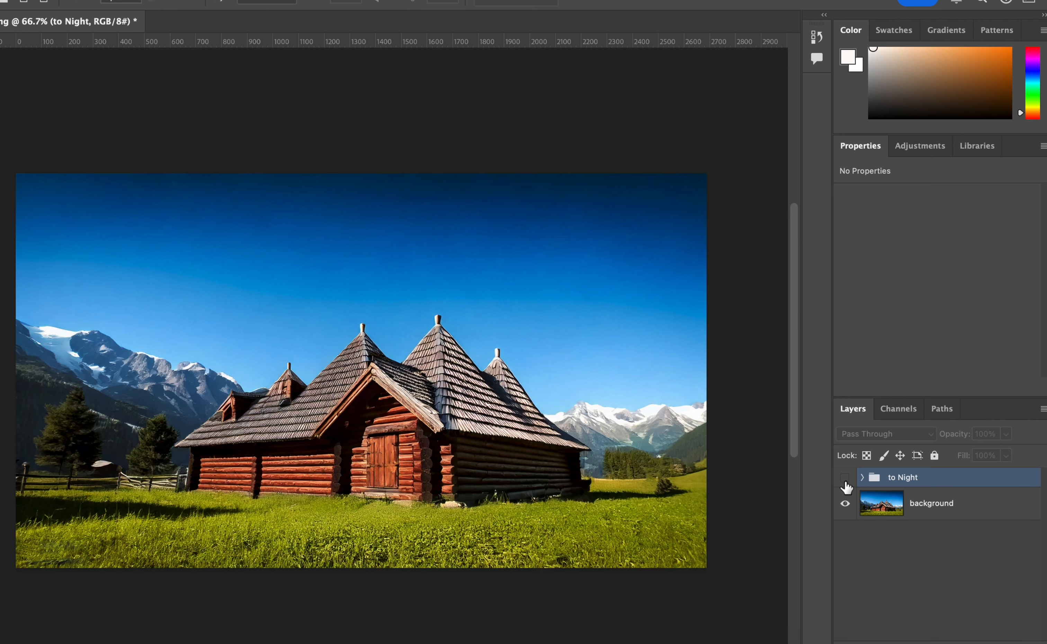
pyautogui.click(845, 481)
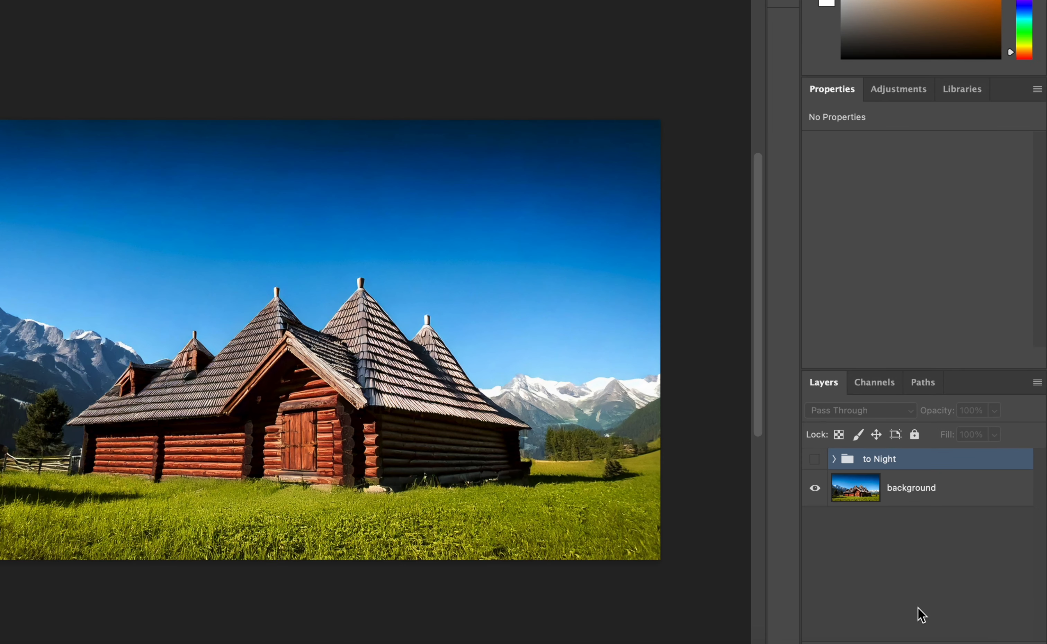
# Add a Black & White adjustment layer above the to Night group and set its blend mode to Luminosity
pyautogui.click(948, 643)
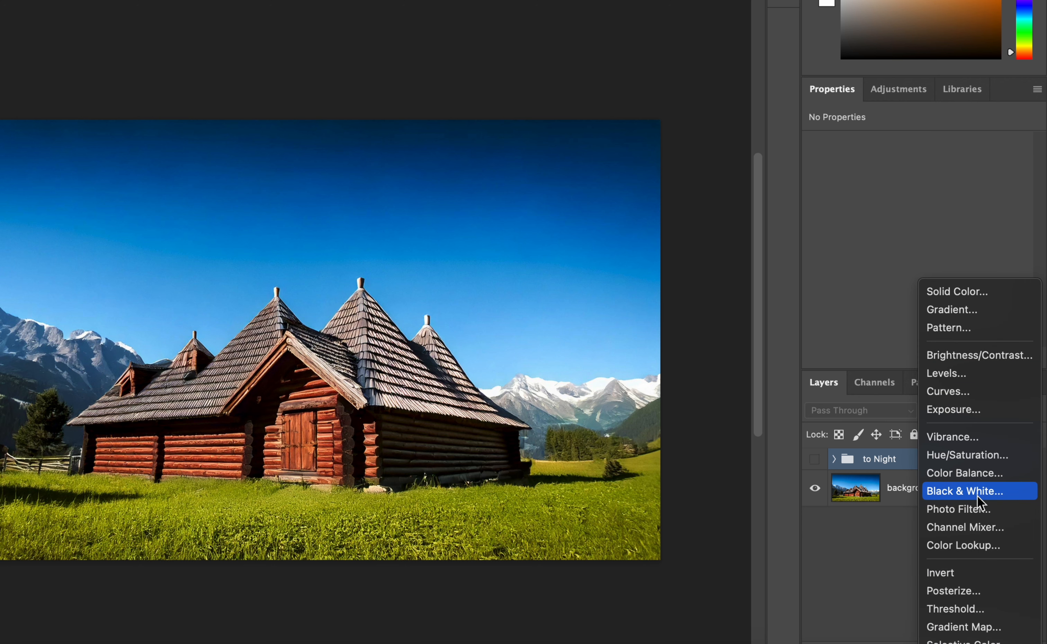
pyautogui.click(976, 493)
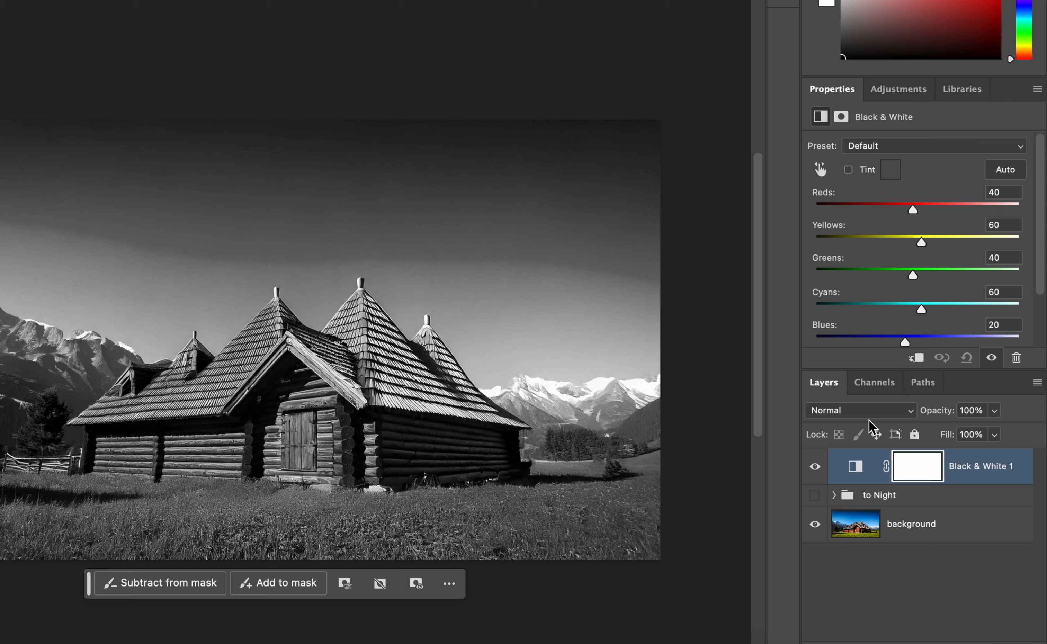
pyautogui.click(858, 412)
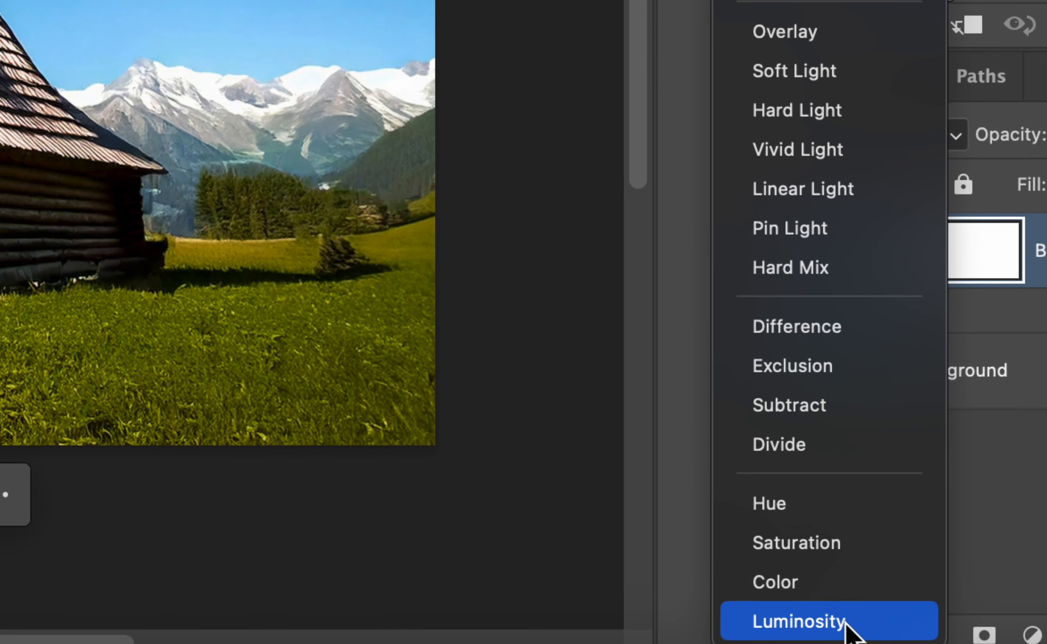
pyautogui.click(860, 627)
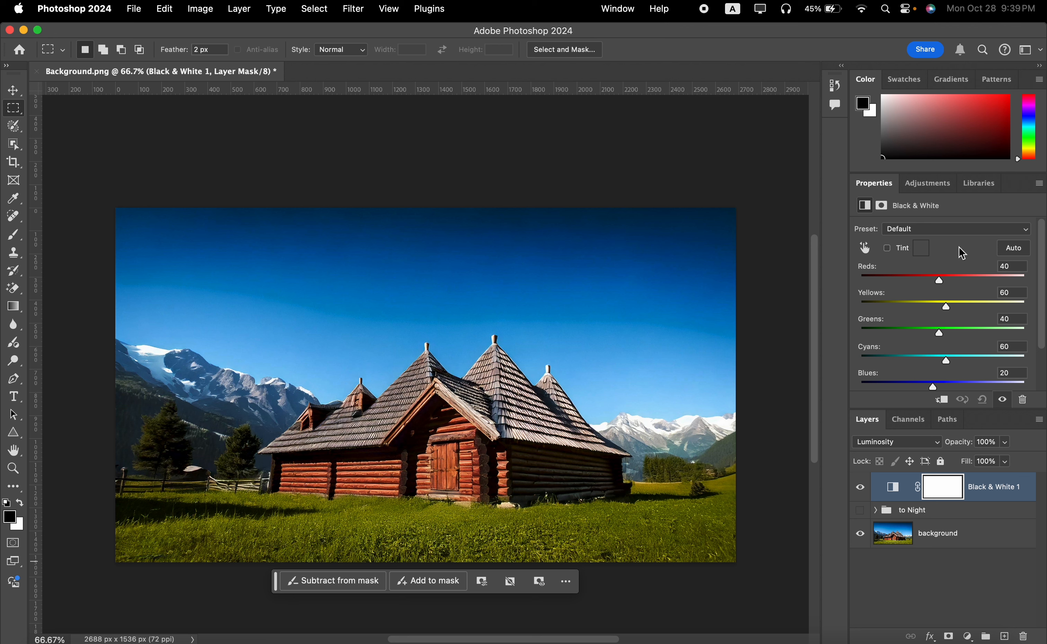
# Set the Black & White adjustment to Reds -11, Yellows 153 and Greens 117
pyautogui.moveTo(941, 284); pyautogui.dragTo(928, 285)
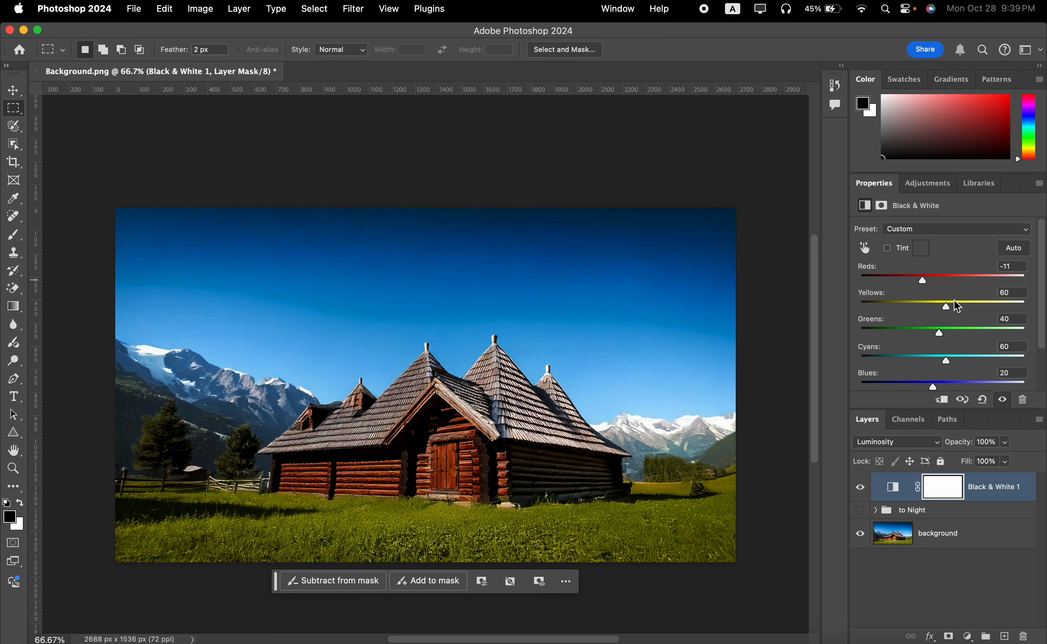
pyautogui.moveTo(952, 309); pyautogui.dragTo(981, 315)
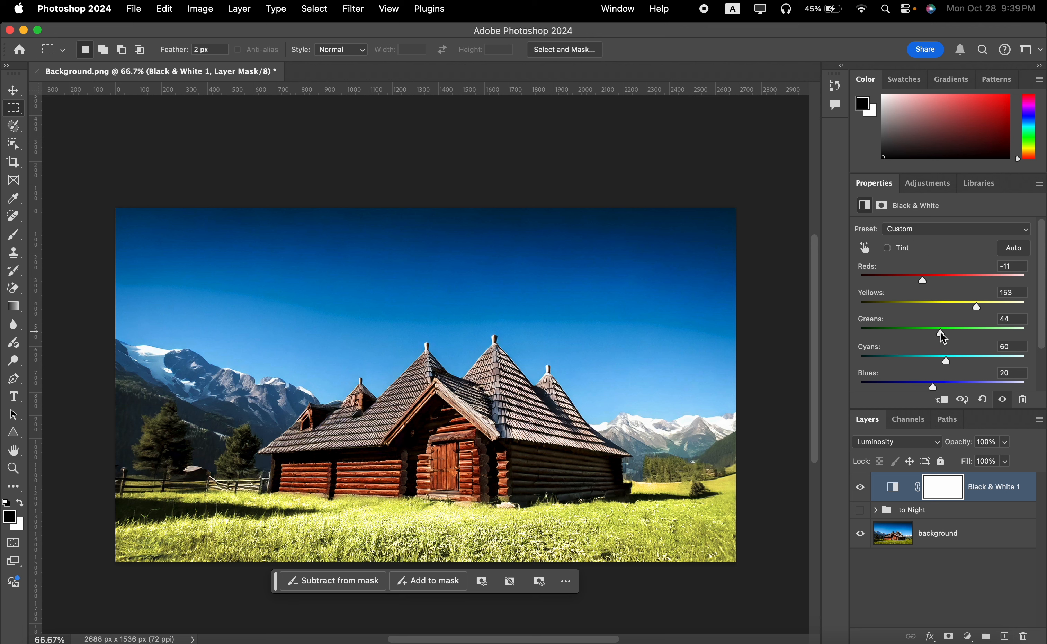
pyautogui.moveTo(941, 333); pyautogui.dragTo(966, 336)
pyautogui.scroll(-3, 928, 356)
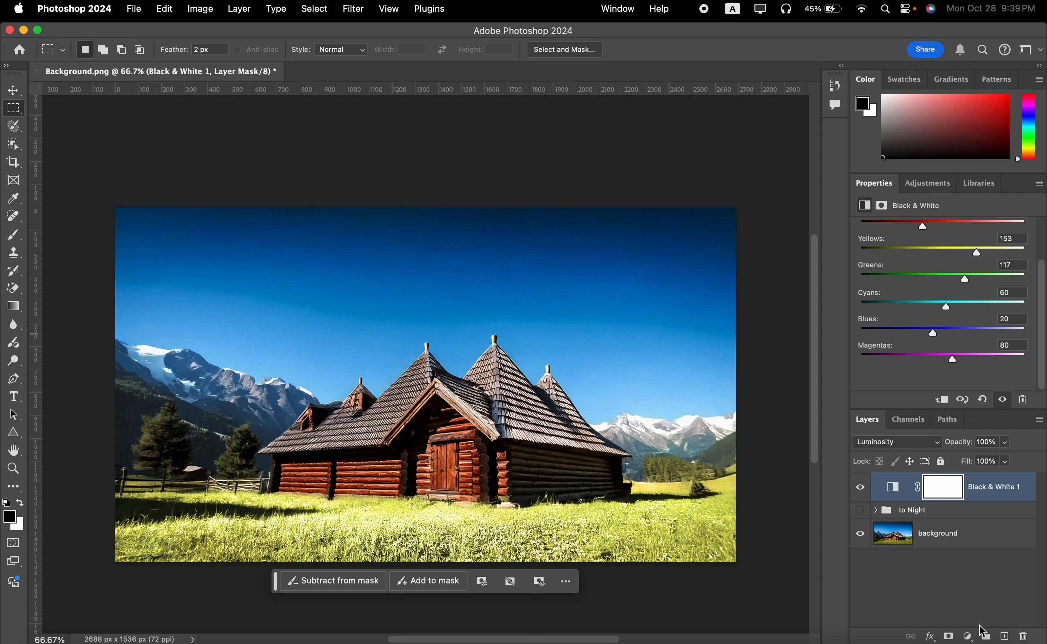
# Add a Hue/Saturation adjustment layer and set its Reds range to saturation +50 and lightness +16
pyautogui.click(967, 636)
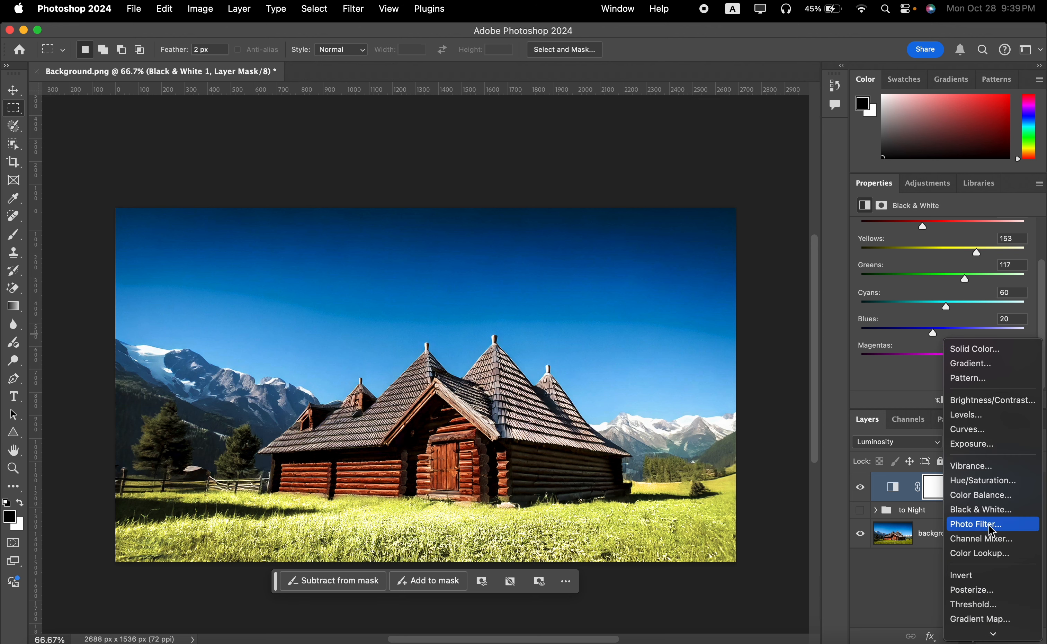
pyautogui.click(998, 486)
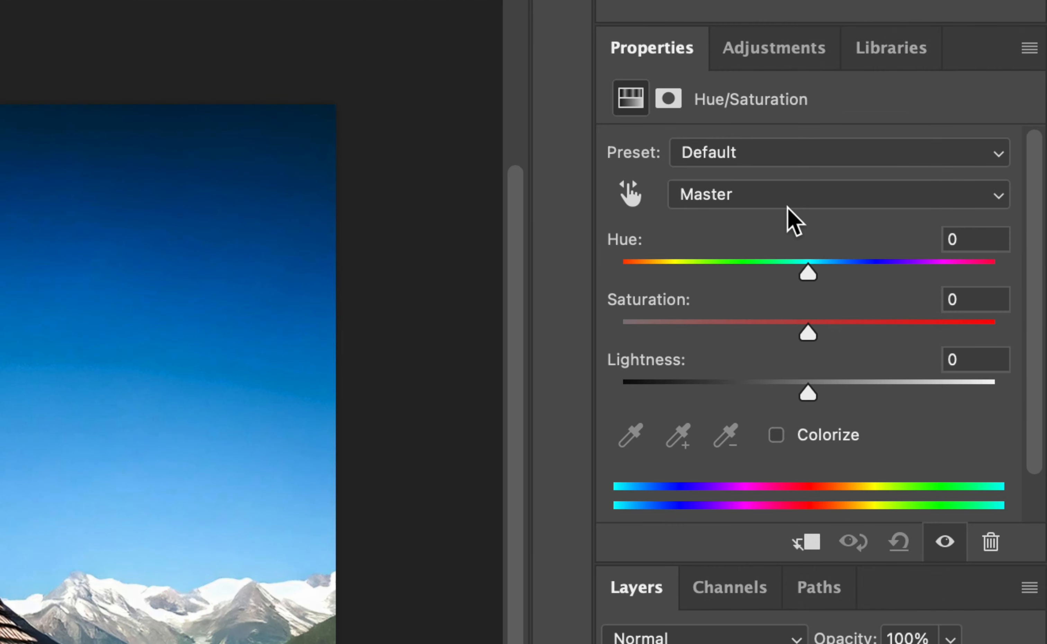
pyautogui.click(789, 205)
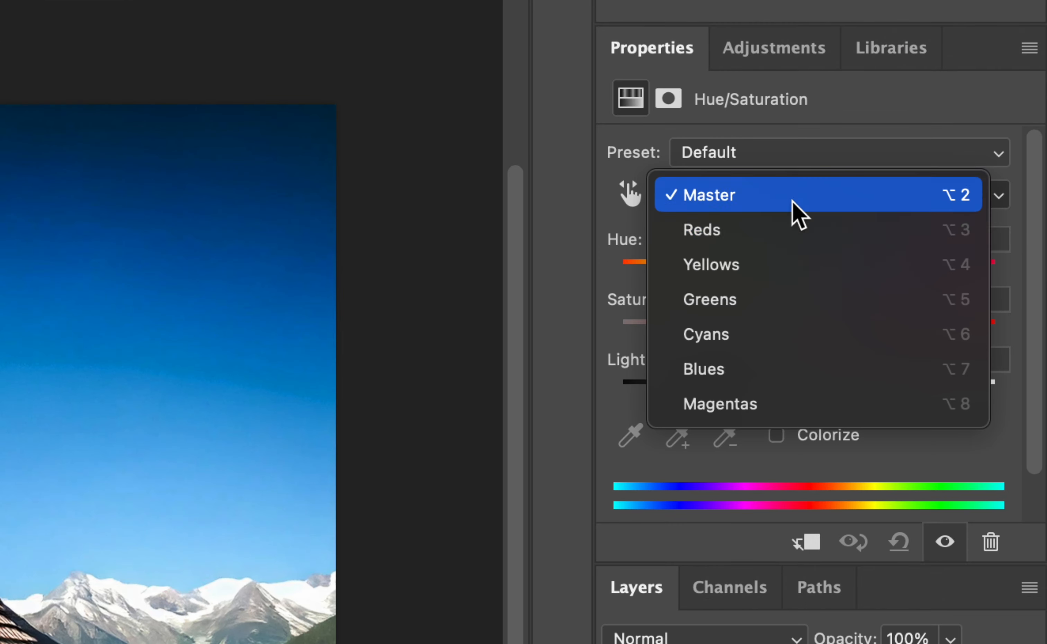
pyautogui.click(764, 246)
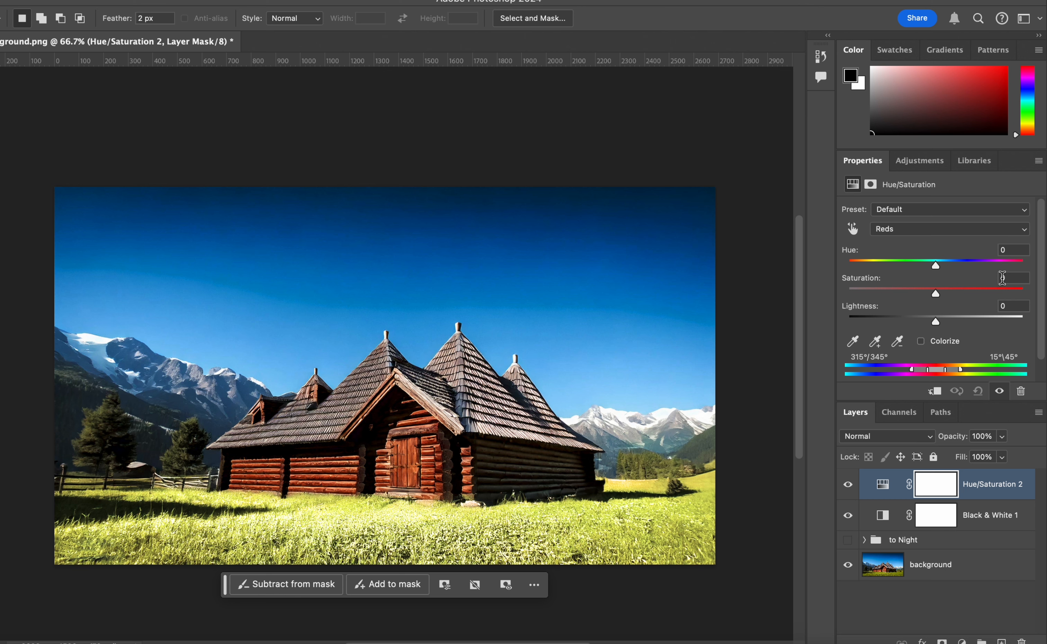
pyautogui.moveTo(935, 294); pyautogui.dragTo(980, 295)
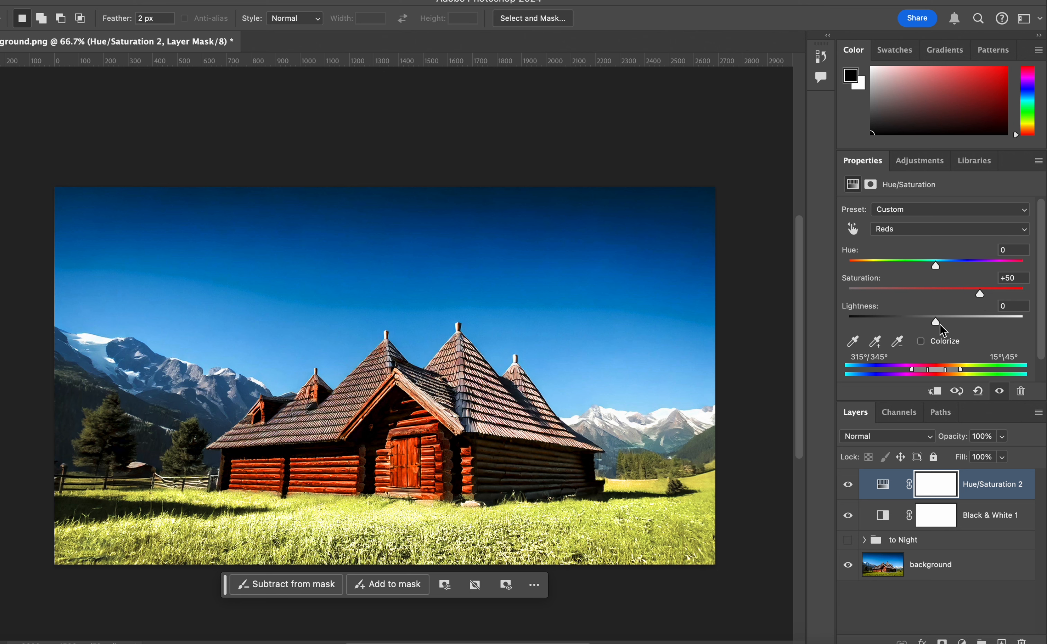
pyautogui.moveTo(937, 324); pyautogui.dragTo(951, 324)
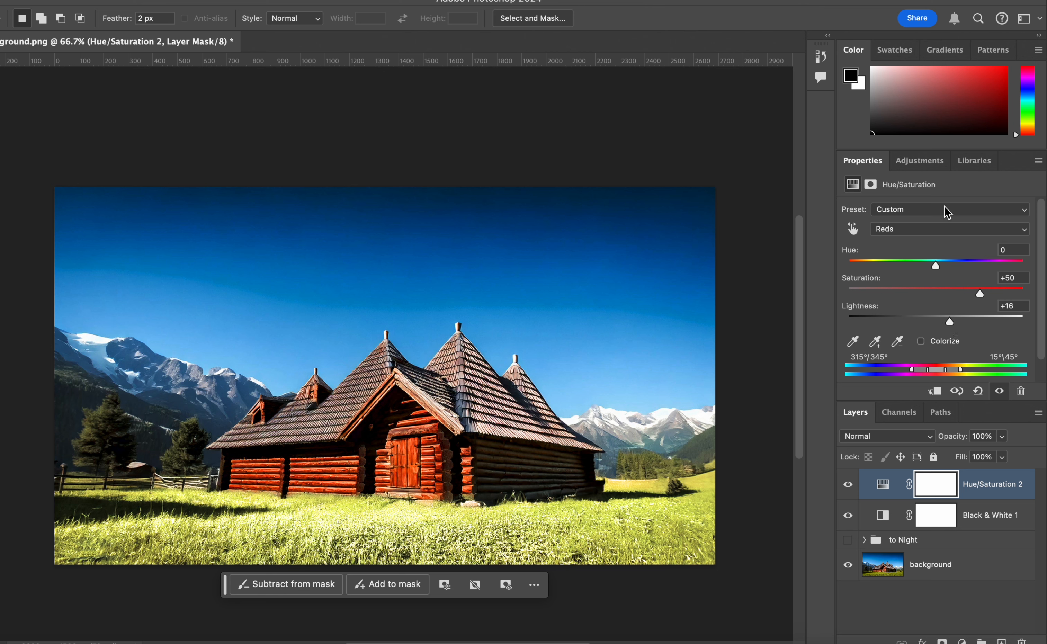
# Set the Yellows range of the Hue/Saturation adjustment to saturation -96 and lightness +97 to whiten the grass
pyautogui.click(939, 226)
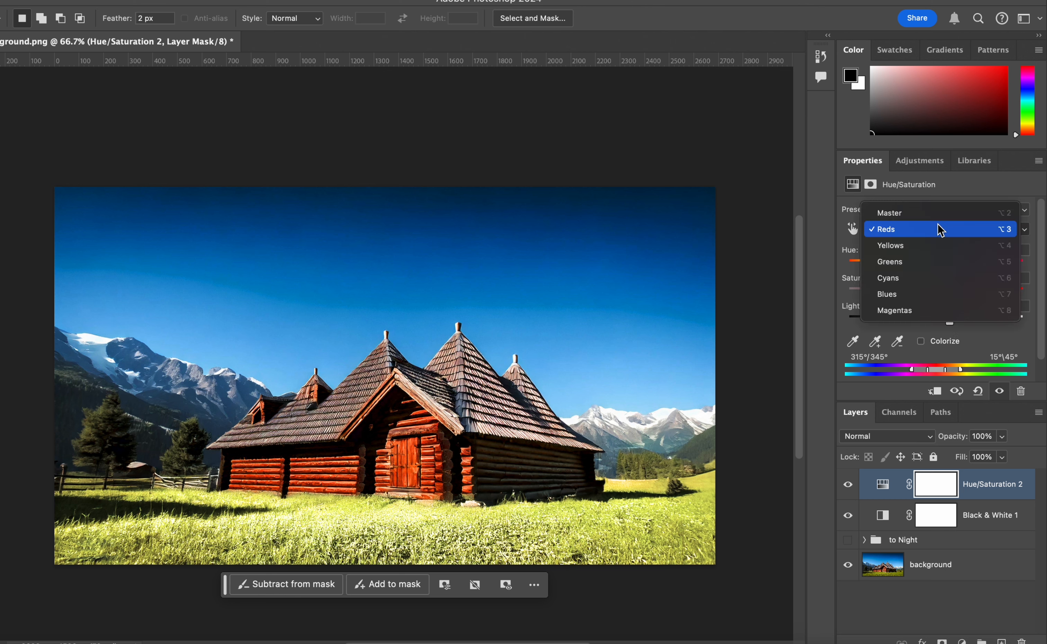
pyautogui.click(911, 246)
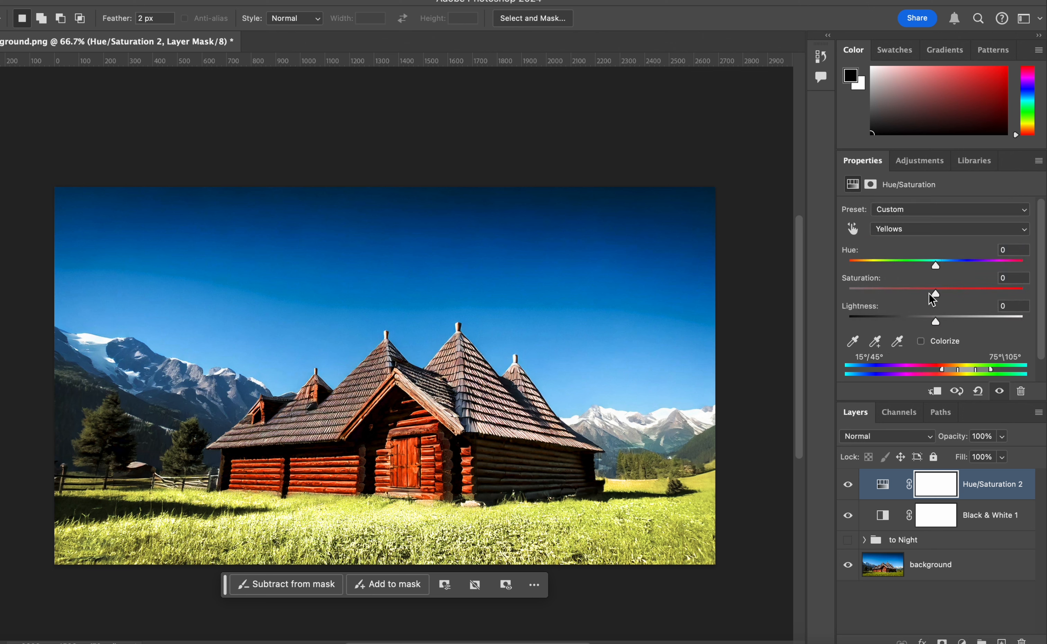
pyautogui.moveTo(931, 296); pyautogui.dragTo(852, 296)
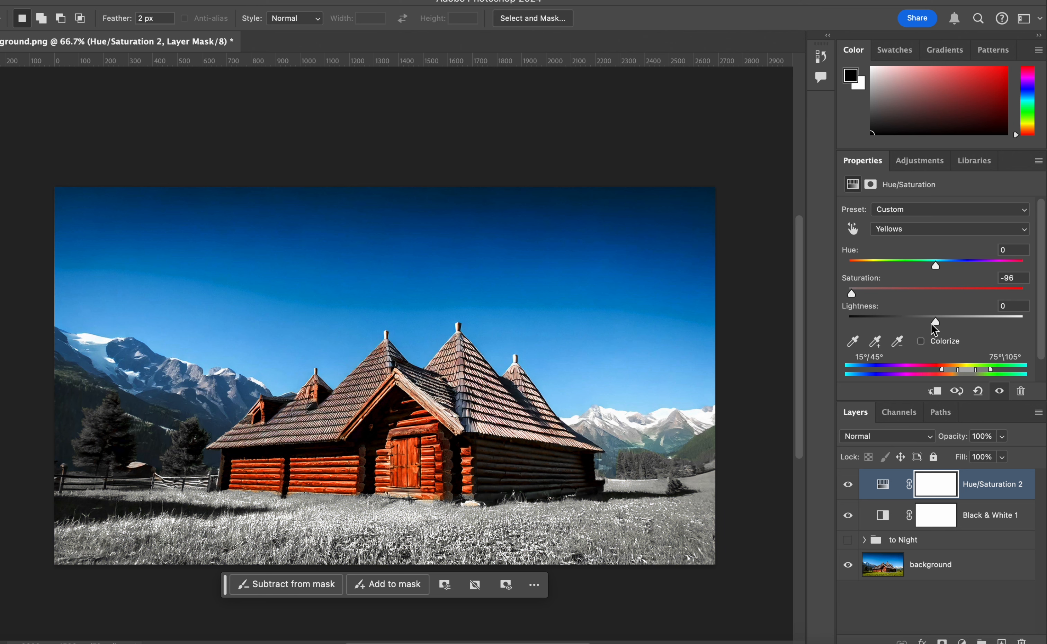
pyautogui.moveTo(931, 325); pyautogui.dragTo(1020, 330)
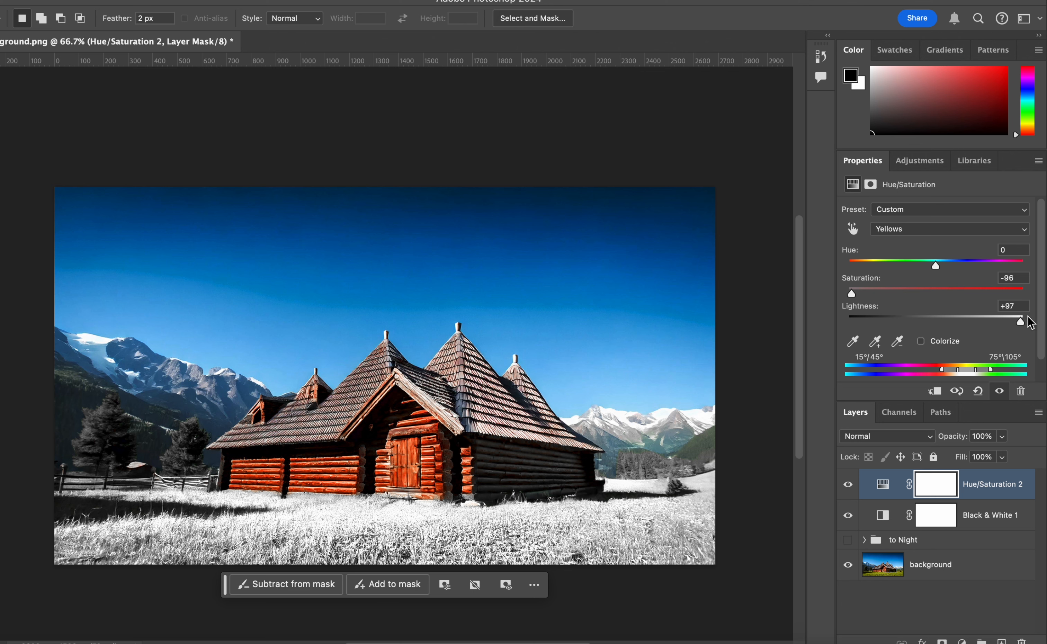
# Set the Greens range of the Hue/Saturation adjustment to saturation -96 and lightness +97
pyautogui.click(918, 229)
pyautogui.click(923, 245)
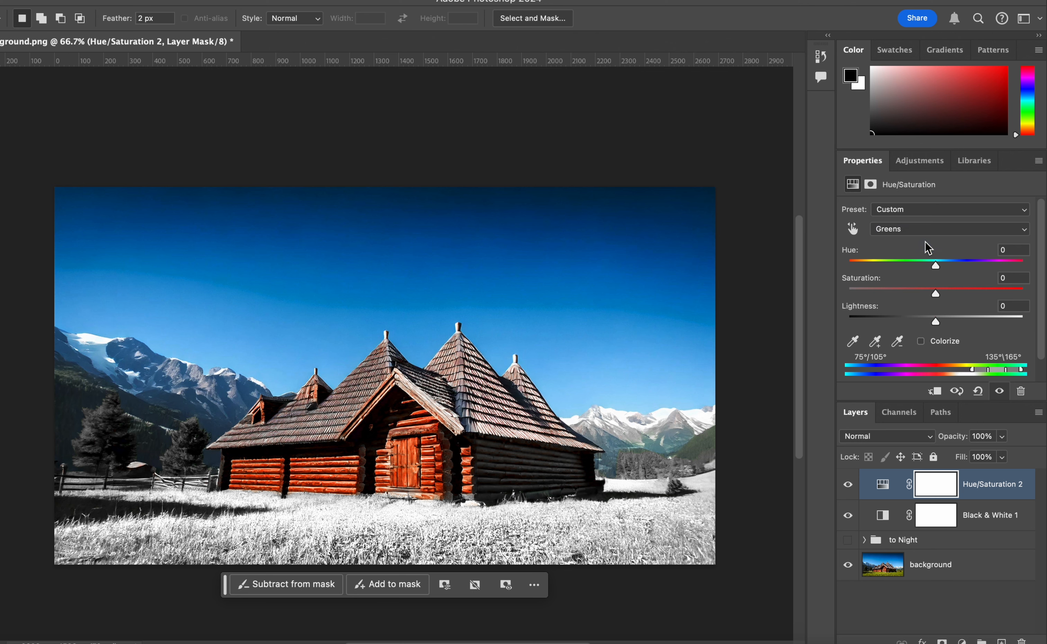
pyautogui.moveTo(931, 296); pyautogui.dragTo(852, 295)
pyautogui.moveTo(934, 322); pyautogui.dragTo(1020, 322)
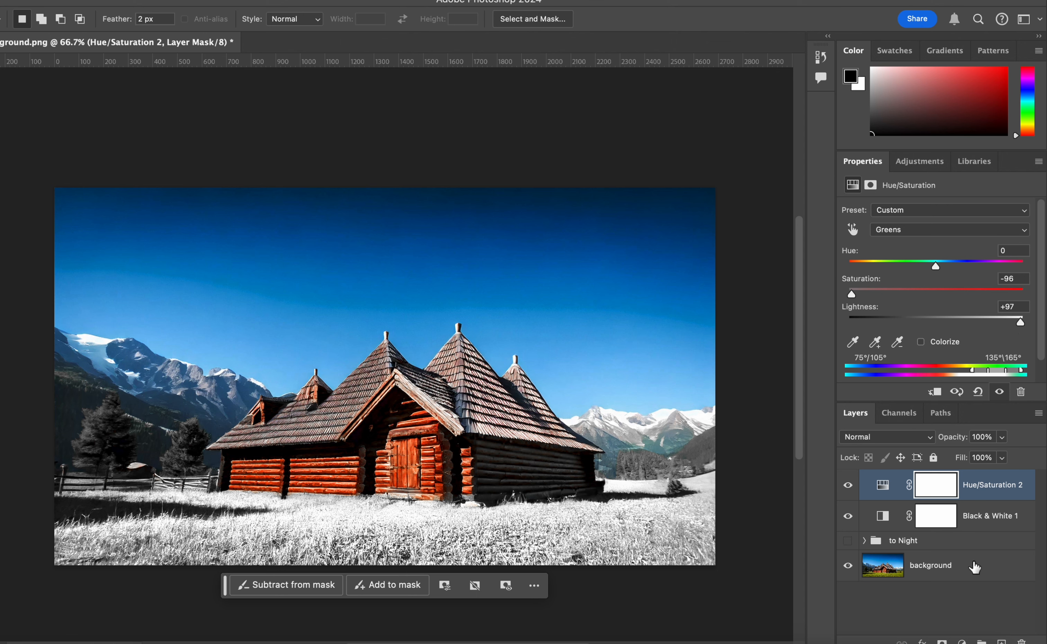
# Add a Levels adjustment layer on top and raise its midtone input level to 2.25 to brighten the image
pyautogui.click(963, 640)
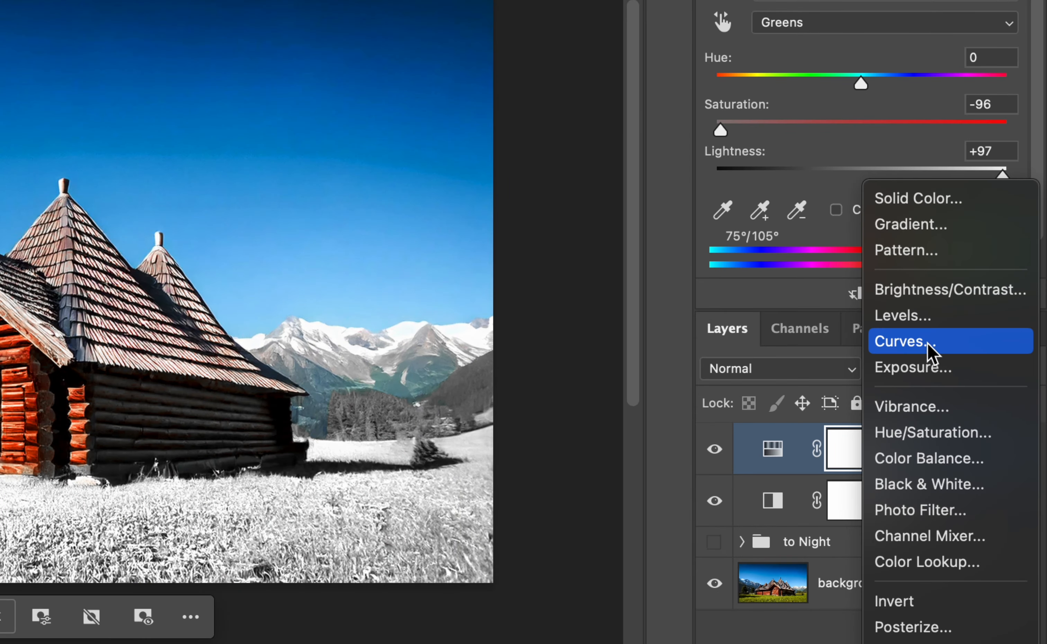
pyautogui.click(927, 326)
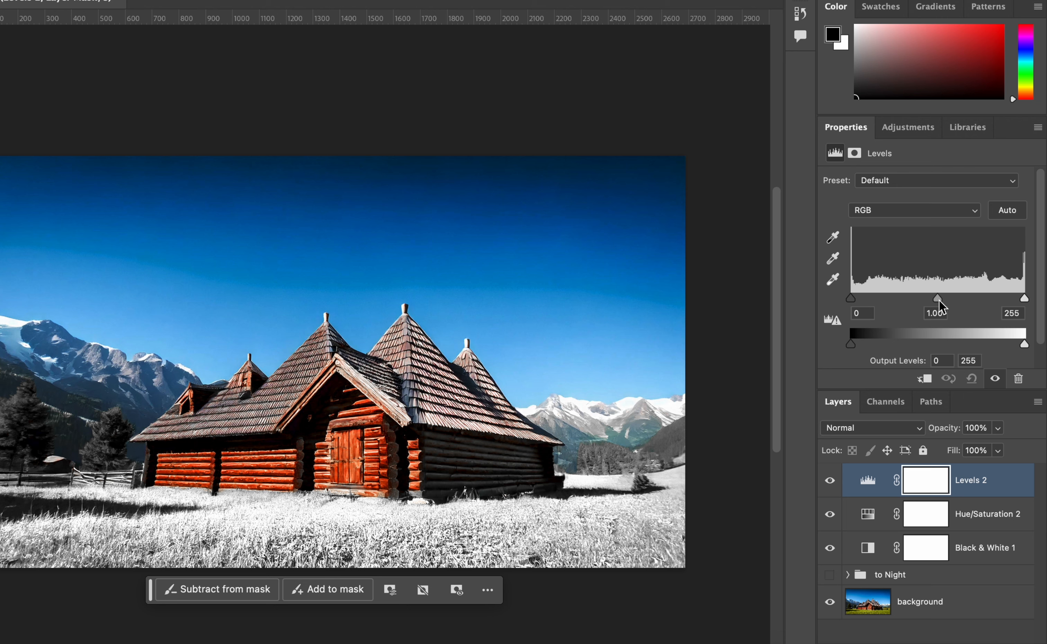
pyautogui.moveTo(939, 302); pyautogui.dragTo(889, 302)
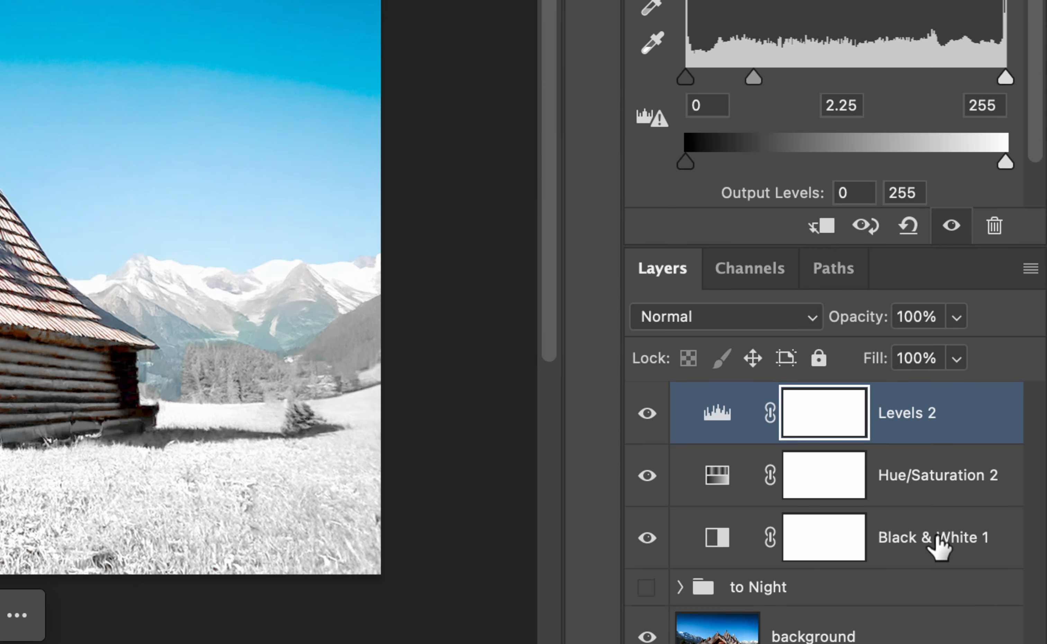
# Group the Black & White 1, Hue/Saturation 2 and Levels 2 adjustment layers
pyautogui.click(939, 545)
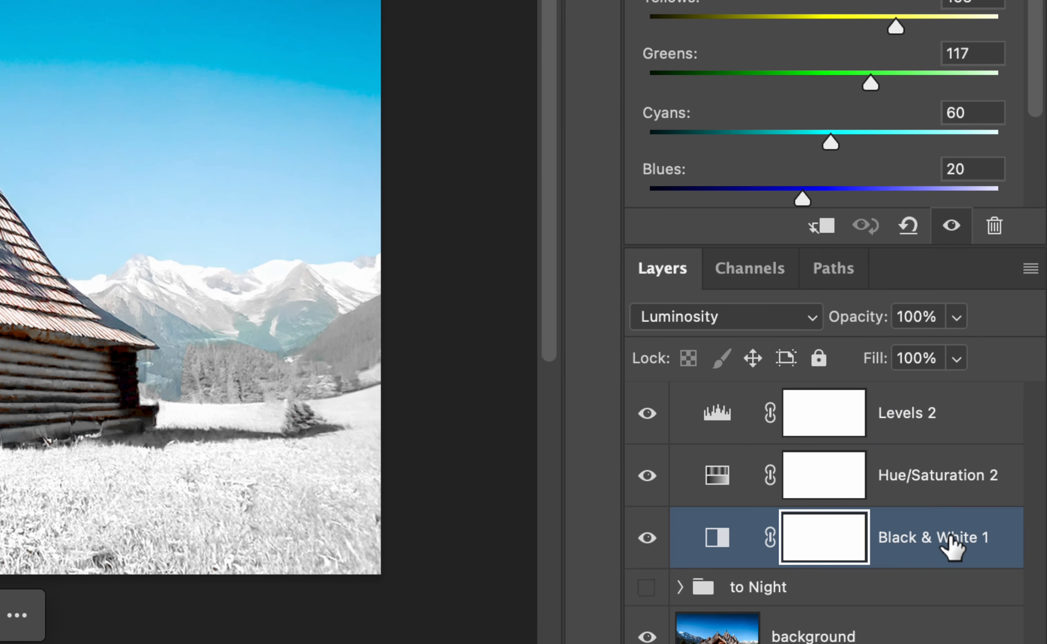
pyautogui.keyDown('shift'); pyautogui.click(968, 432); pyautogui.keyUp('shift')
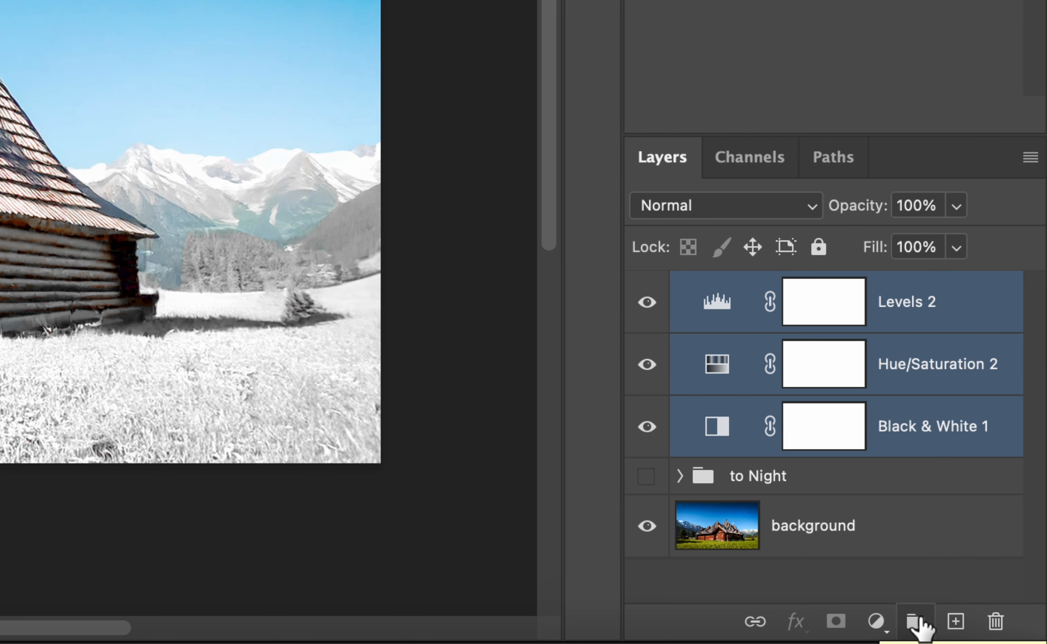
pyautogui.click(916, 621)
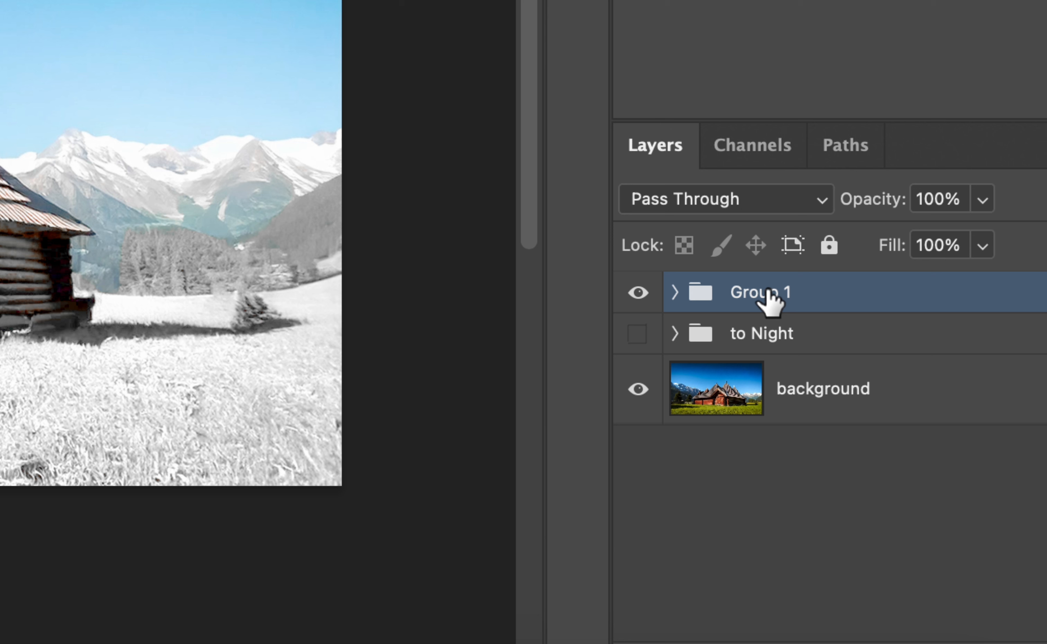
# Rename the new winter layer group as to Winter and hide it
pyautogui.doubleClick(768, 291)
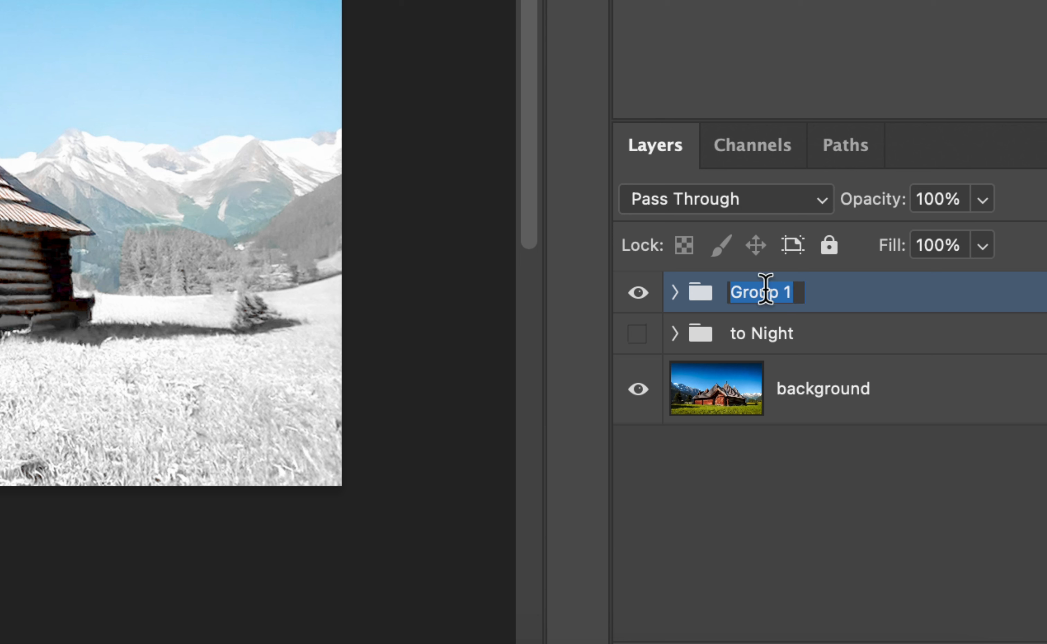
pyautogui.write('to ')
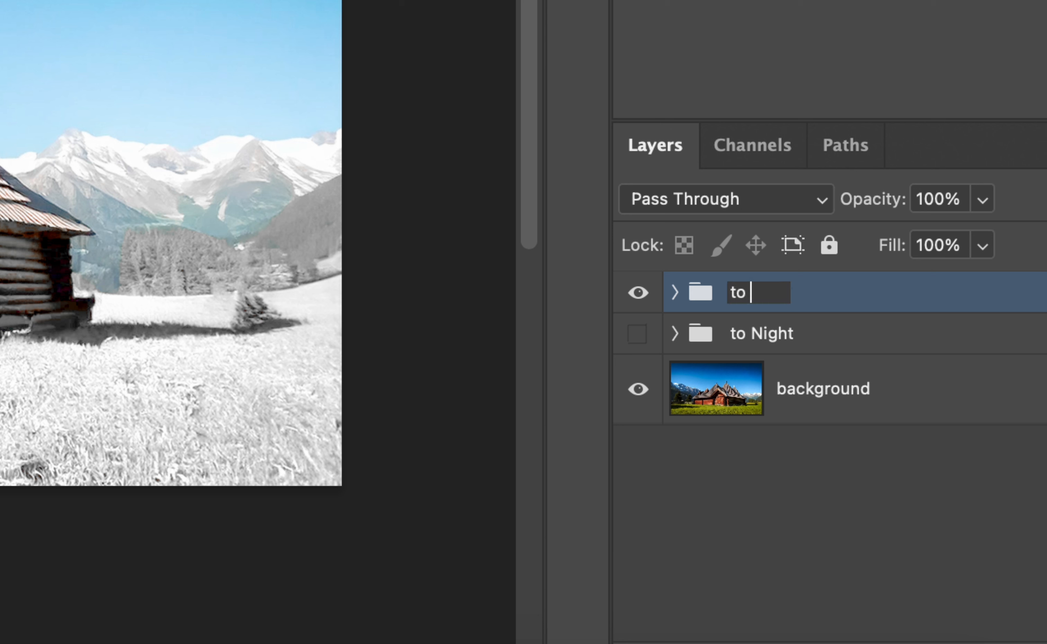
pyautogui.write('Wint')
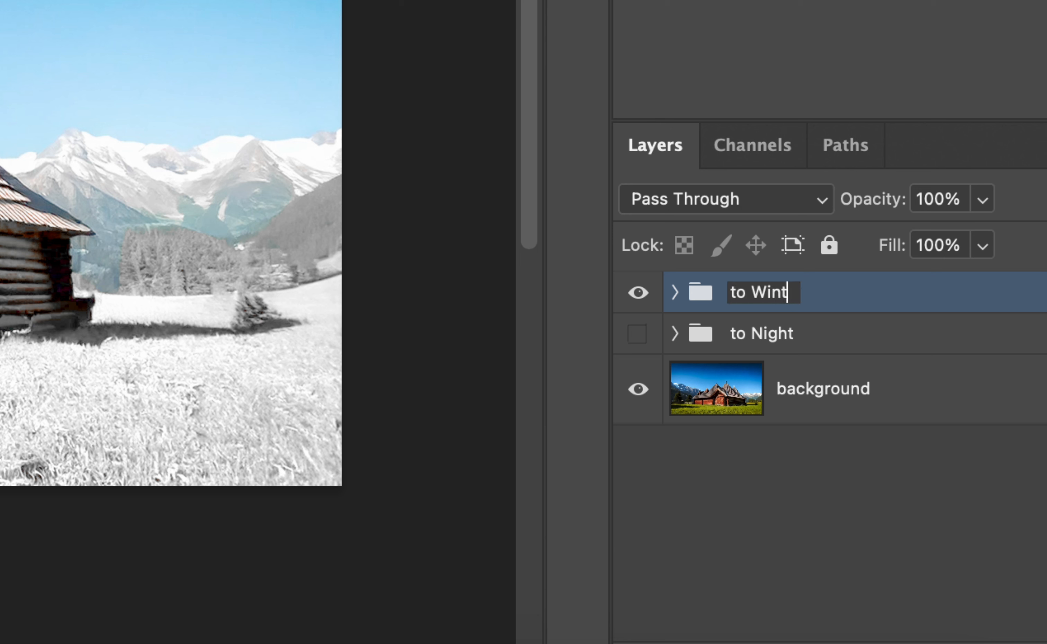
pyautogui.write('er')
pyautogui.press('Return')
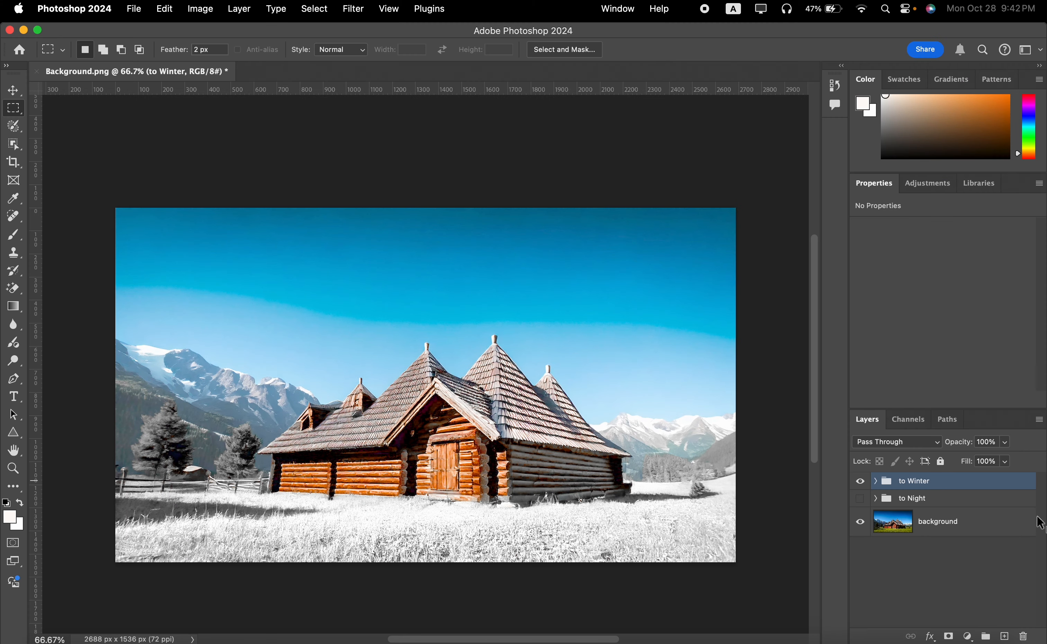
pyautogui.click(860, 482)
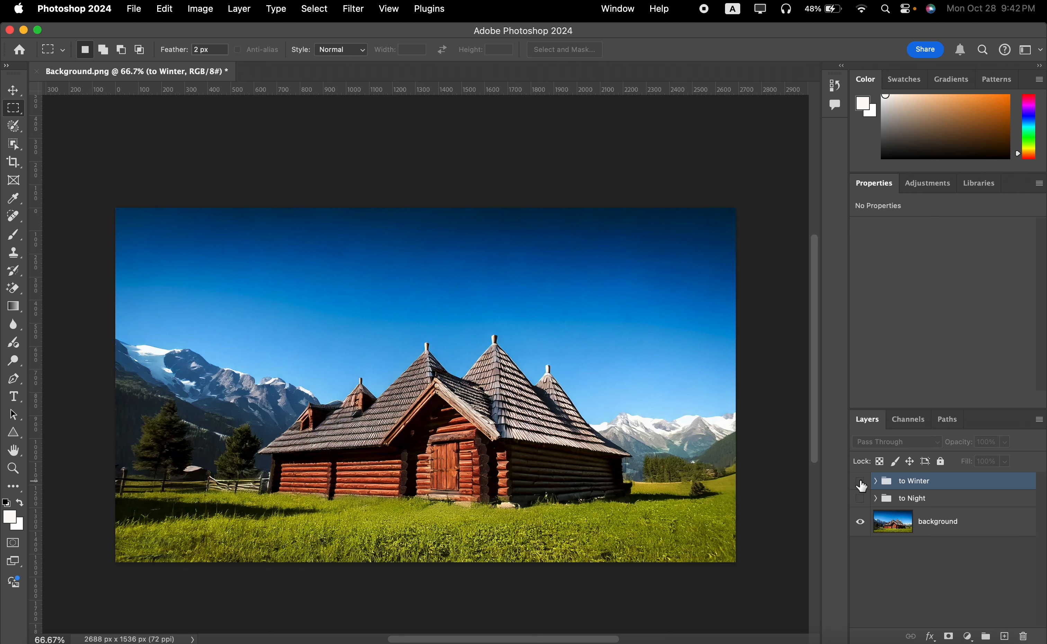
pyautogui.click(861, 482)
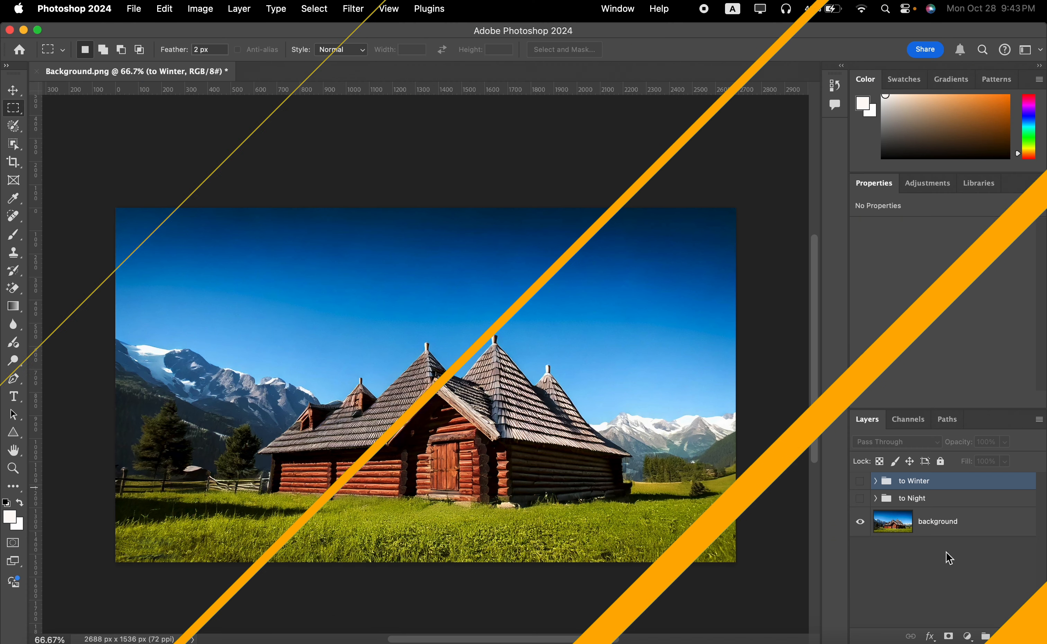
# Add a Hue/Saturation adjustment layer above the groups with hue -31 and saturation +5
pyautogui.click(968, 636)
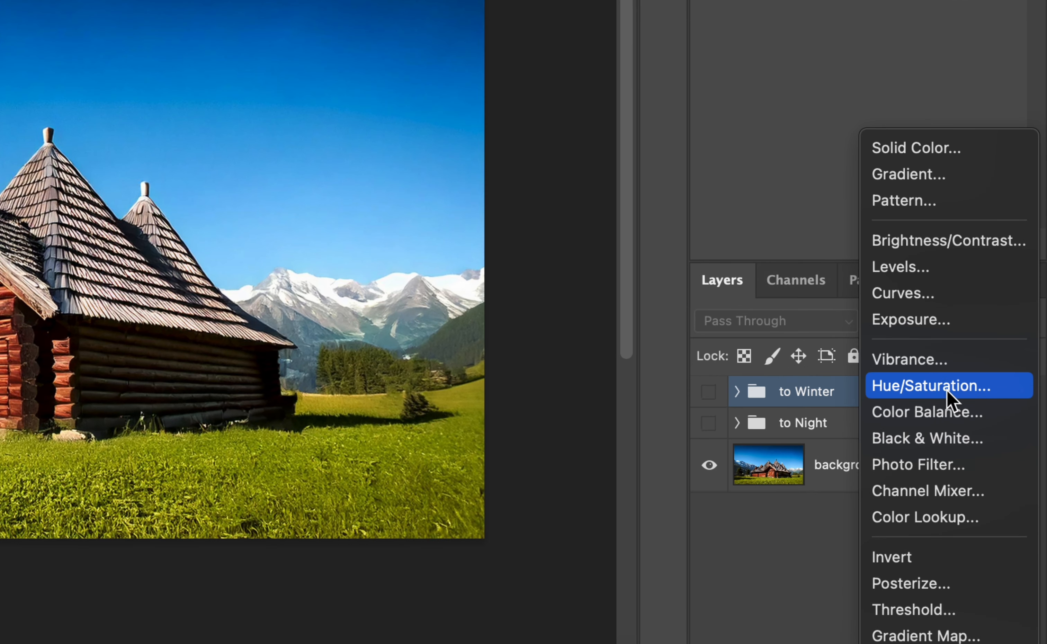
pyautogui.click(949, 393)
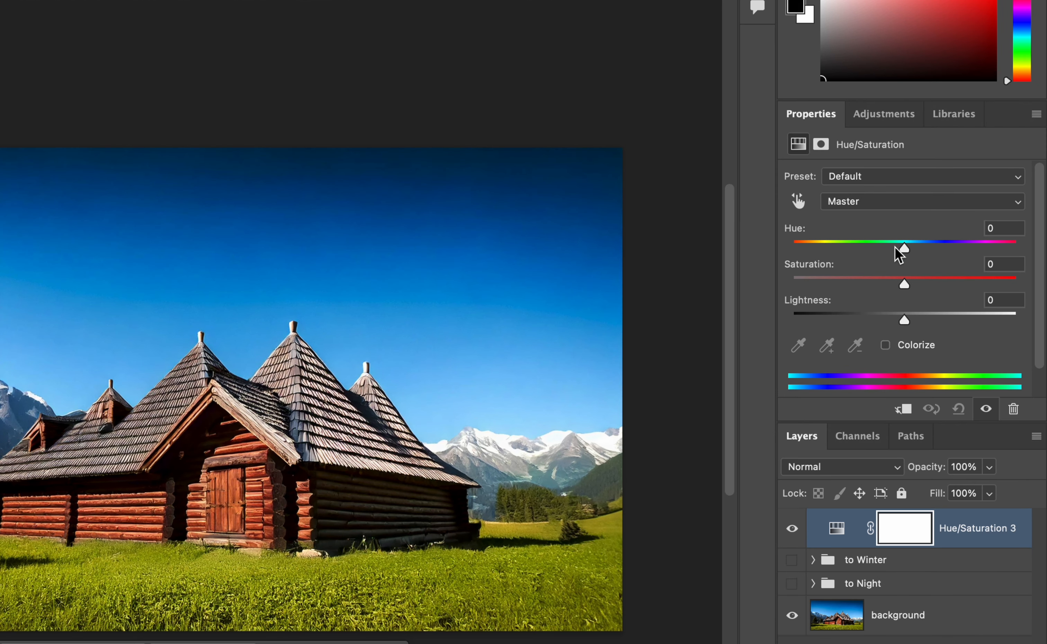
pyautogui.moveTo(900, 249); pyautogui.dragTo(909, 284)
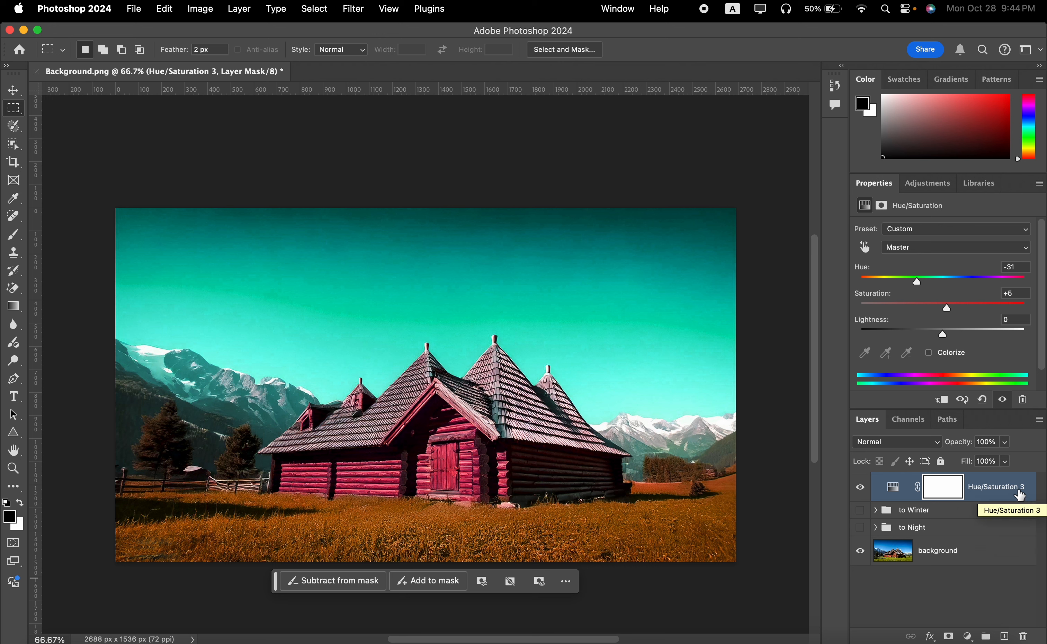
# Delete the Hue/Saturation 3 adjustment layer that recolours the whole image
pyautogui.press('super+2')
pyautogui.rightClick(987, 491)
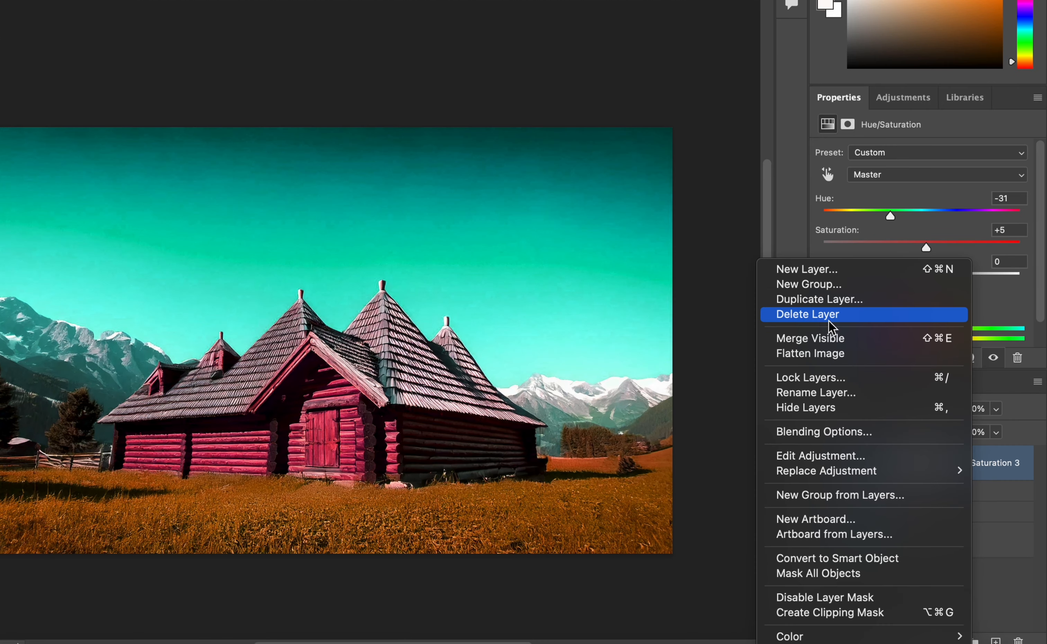
pyautogui.click(812, 320)
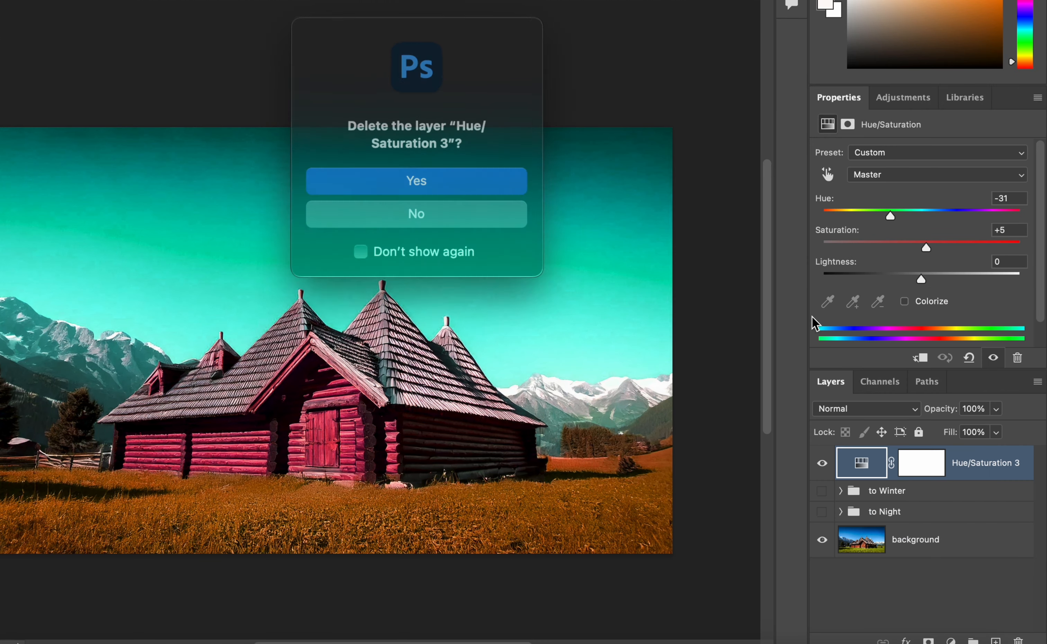
pyautogui.click(428, 191)
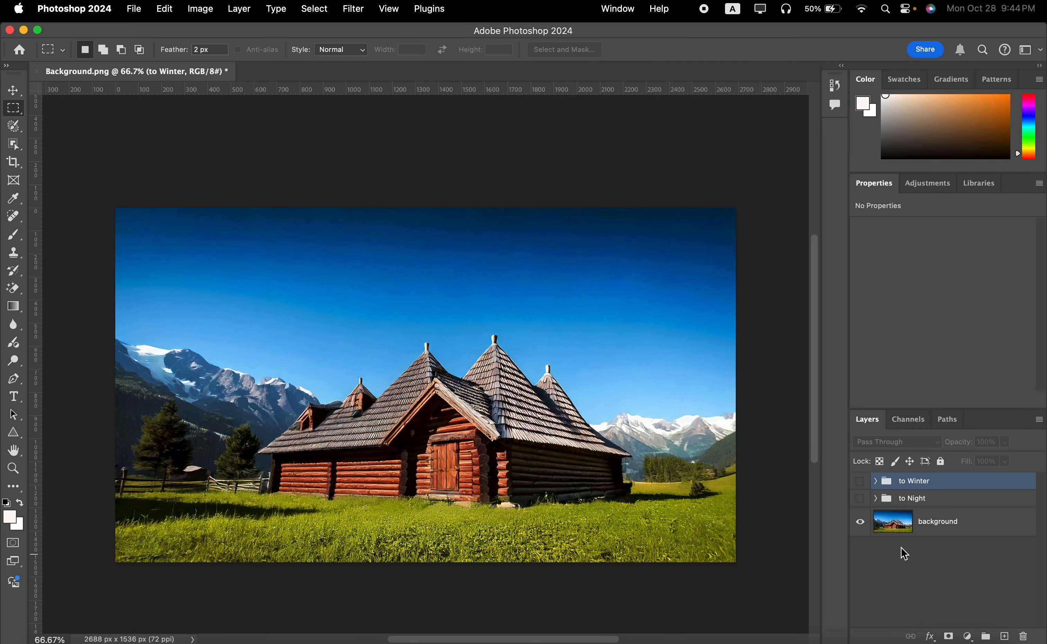
# Select the sky on the background layer and invert the selection so it covers the cabin, mountains and meadow
pyautogui.click(916, 533)
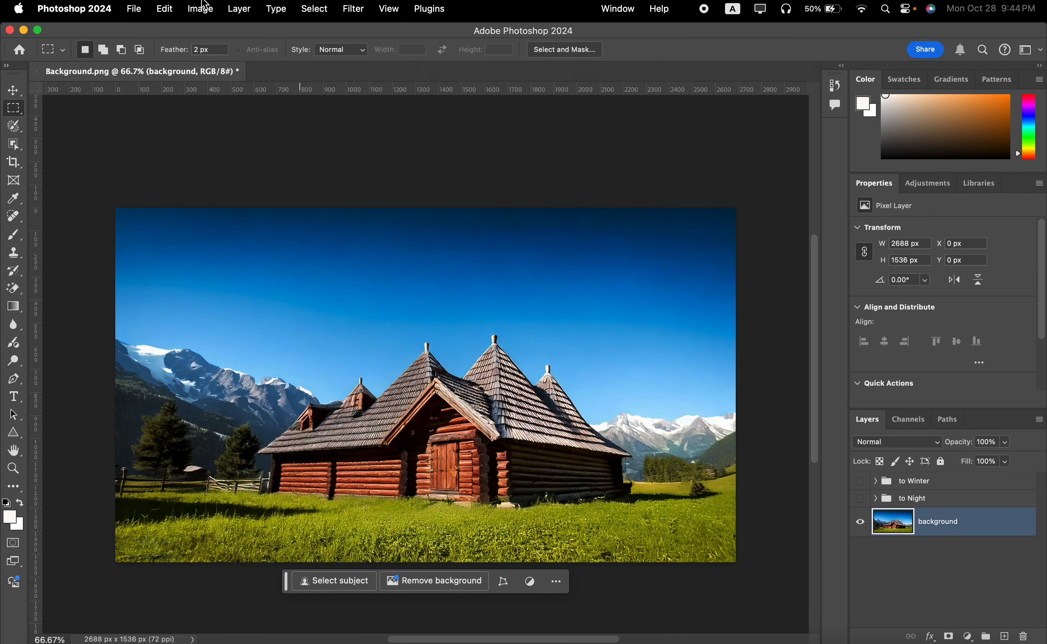
pyautogui.click(312, 9)
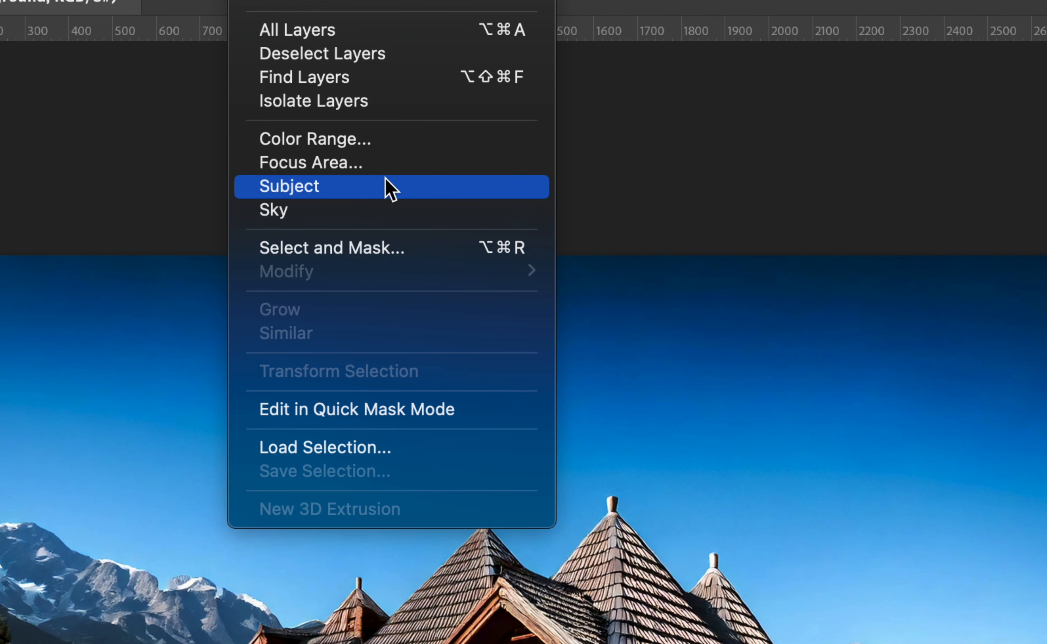
pyautogui.click(336, 211)
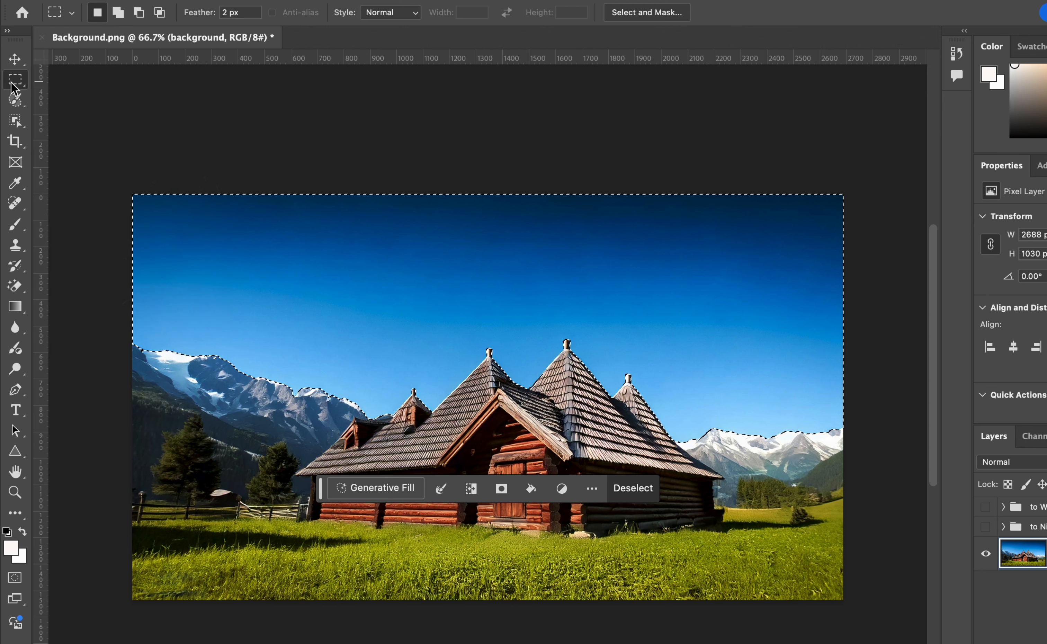
pyautogui.rightClick(560, 268)
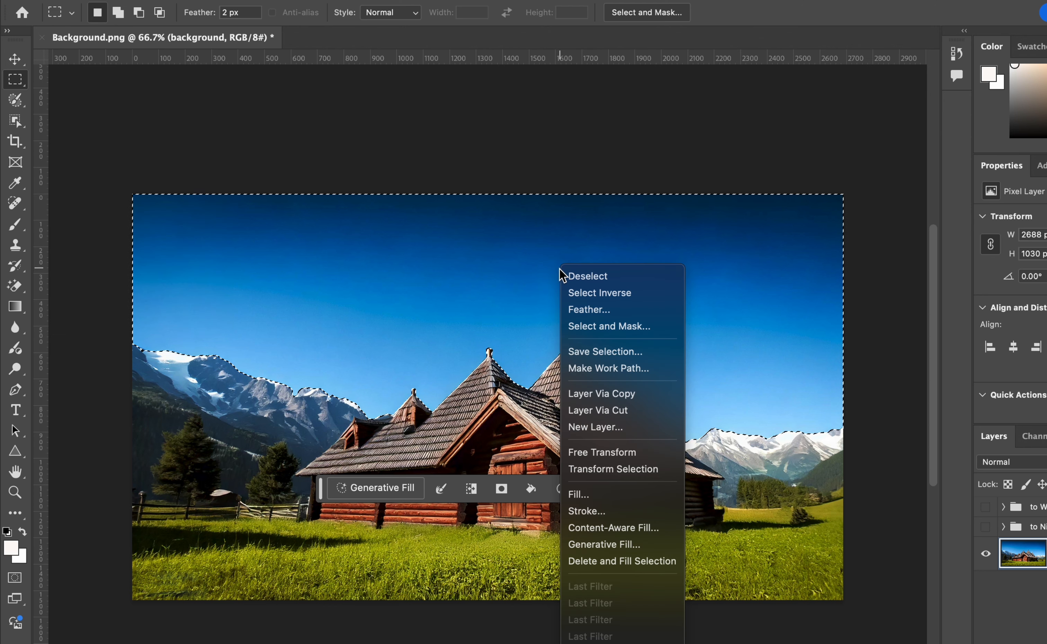
pyautogui.click(614, 294)
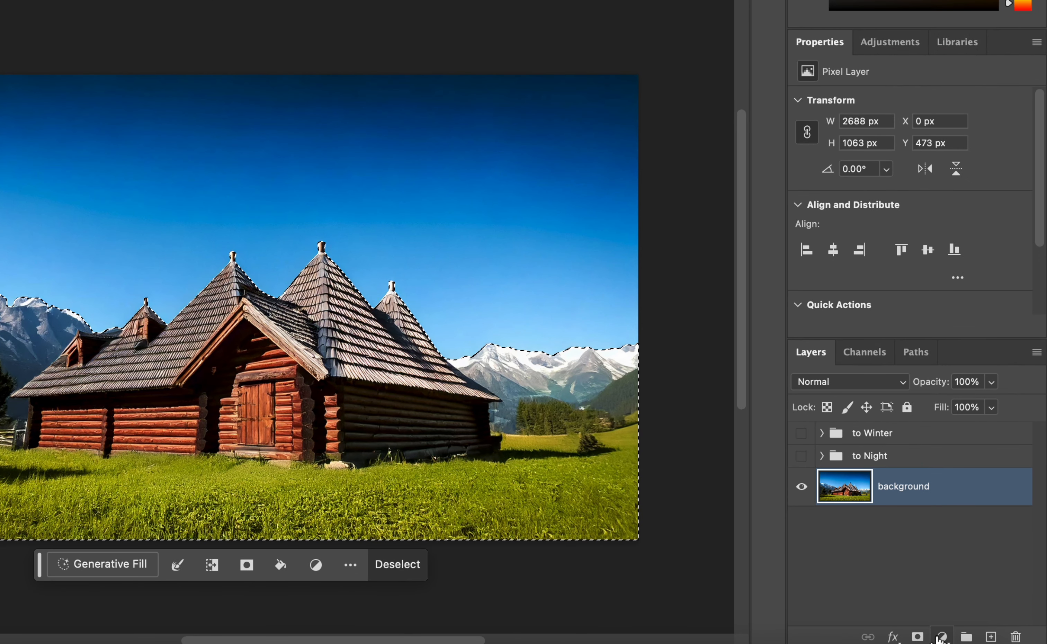
# Add a Hue/Saturation adjustment layer masked to the selection, with hue -31 and saturation +5
pyautogui.click(947, 636)
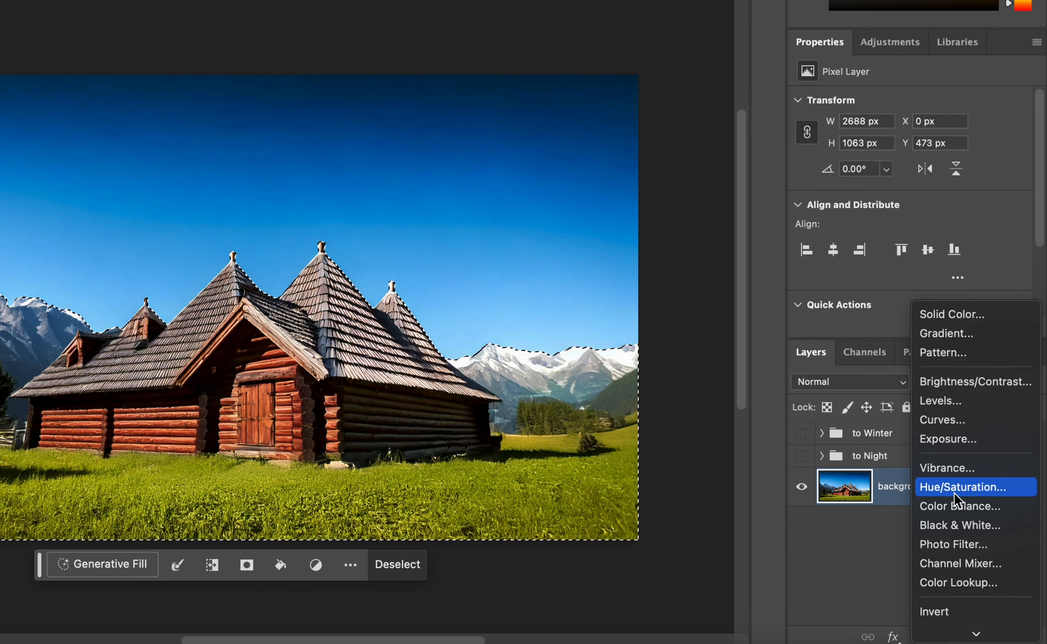
pyautogui.click(953, 491)
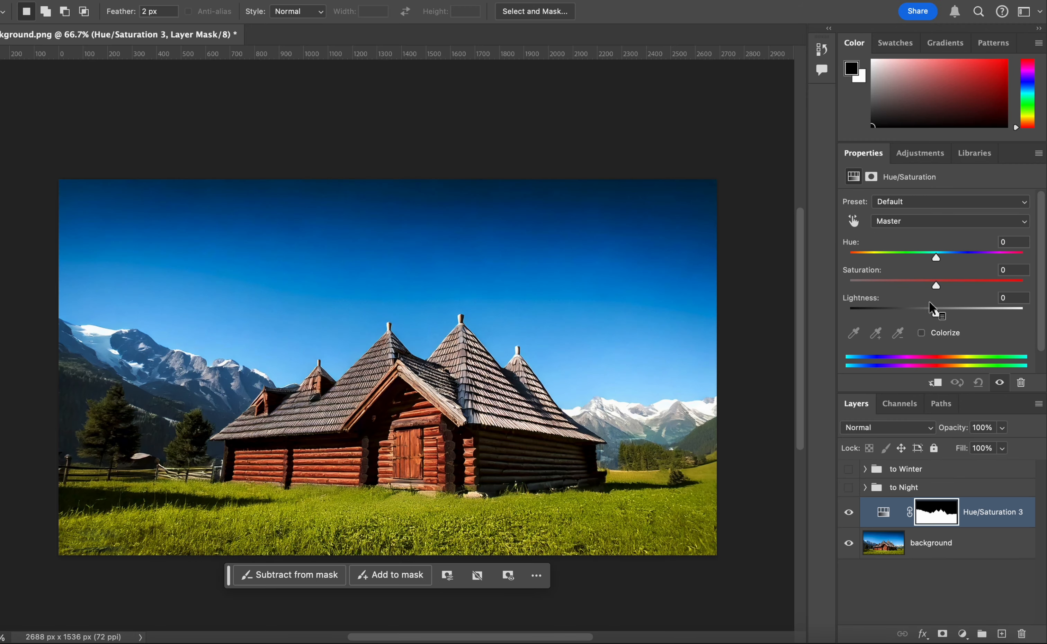
pyautogui.moveTo(938, 290); pyautogui.dragTo(842, 287)
pyautogui.press('super+z')
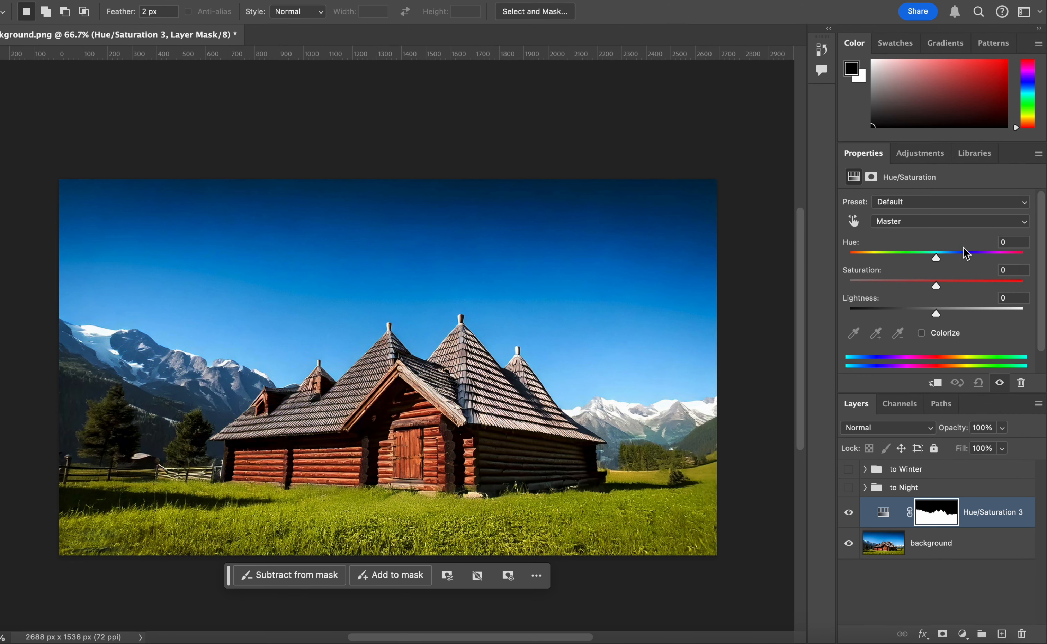
pyautogui.moveTo(937, 257); pyautogui.dragTo(1021, 262)
pyautogui.press('super+z')
pyautogui.moveTo(936, 258); pyautogui.dragTo(925, 264)
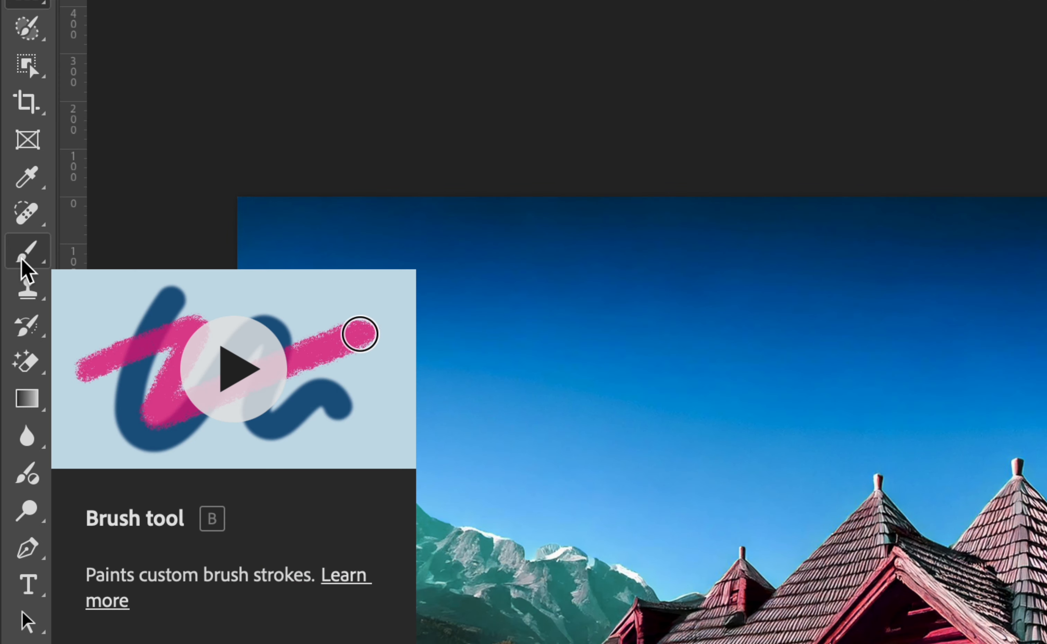
# Set up the Brush tool with 25% opacity, a size of 201 px and 0% hardness
pyautogui.click(22, 259)
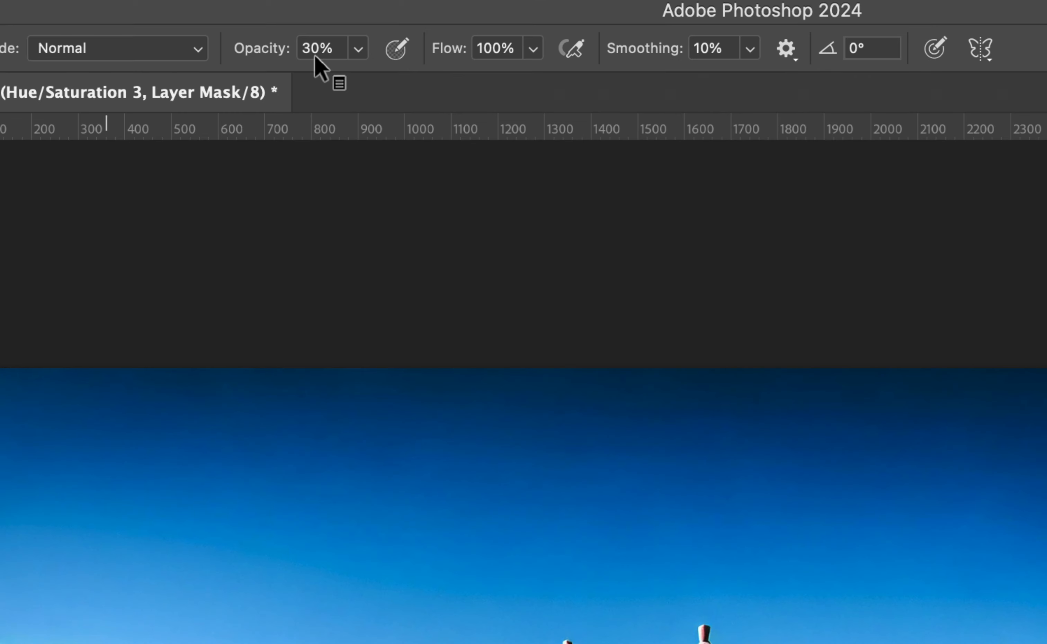
pyautogui.click(316, 55)
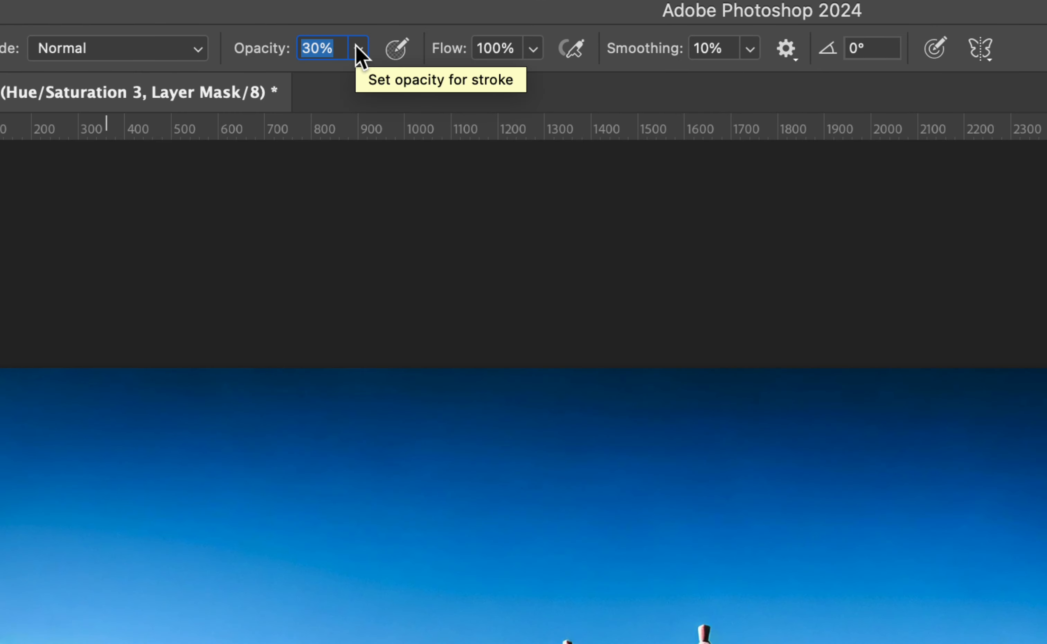
pyautogui.write('25')
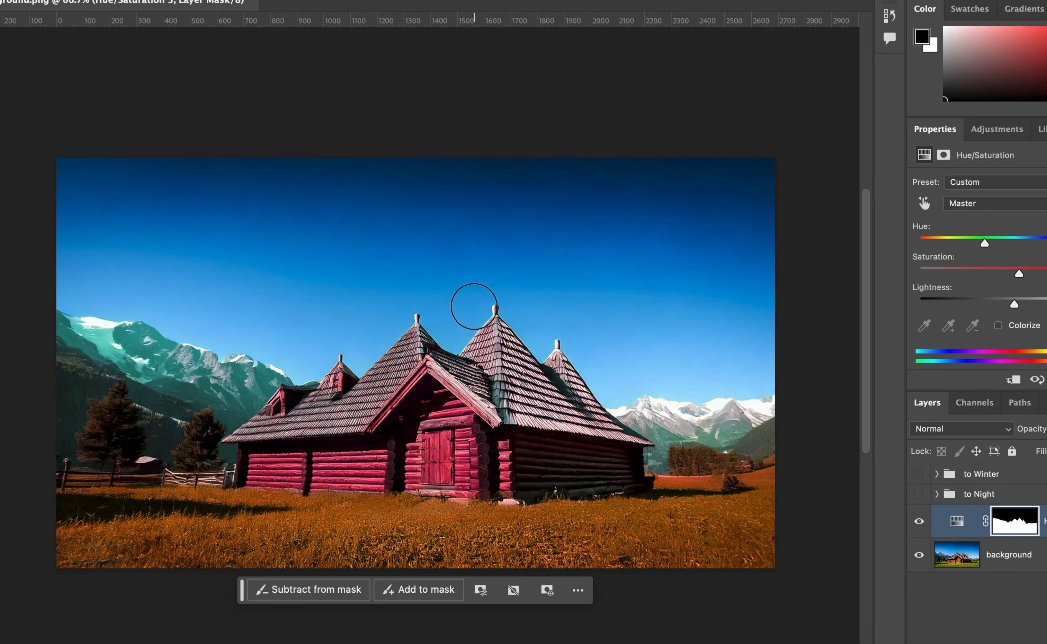
pyautogui.rightClick(475, 332)
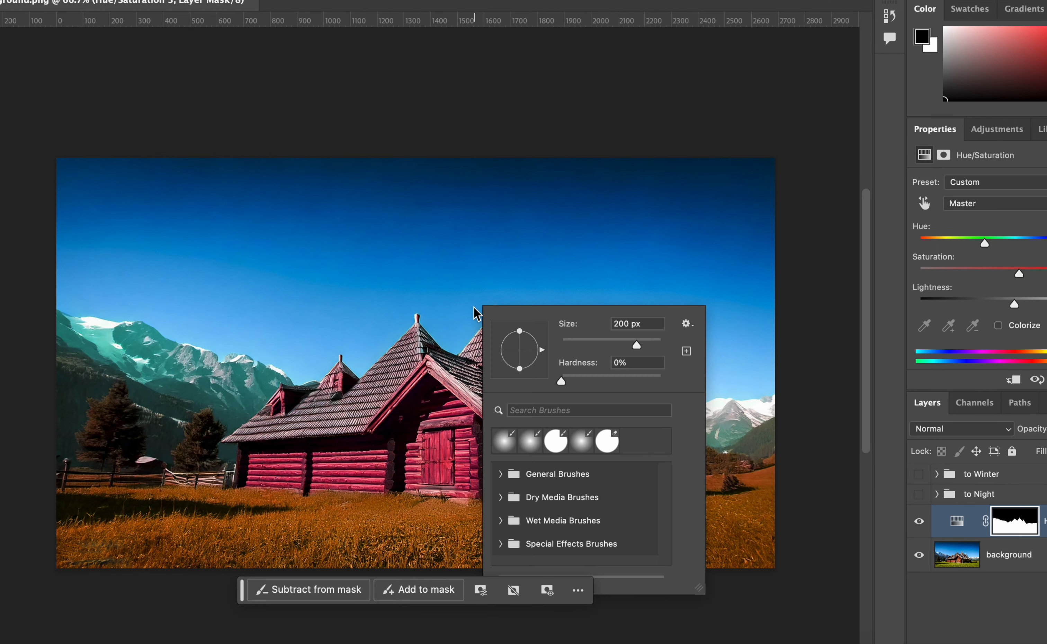
pyautogui.moveTo(636, 342); pyautogui.dragTo(632, 345)
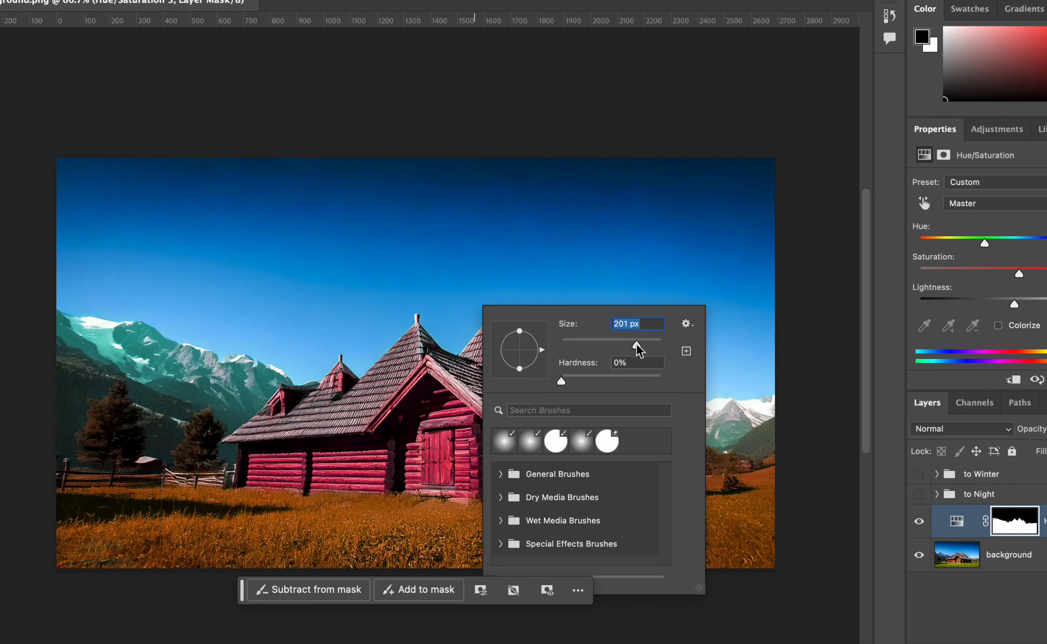
pyautogui.moveTo(561, 383); pyautogui.dragTo(538, 382)
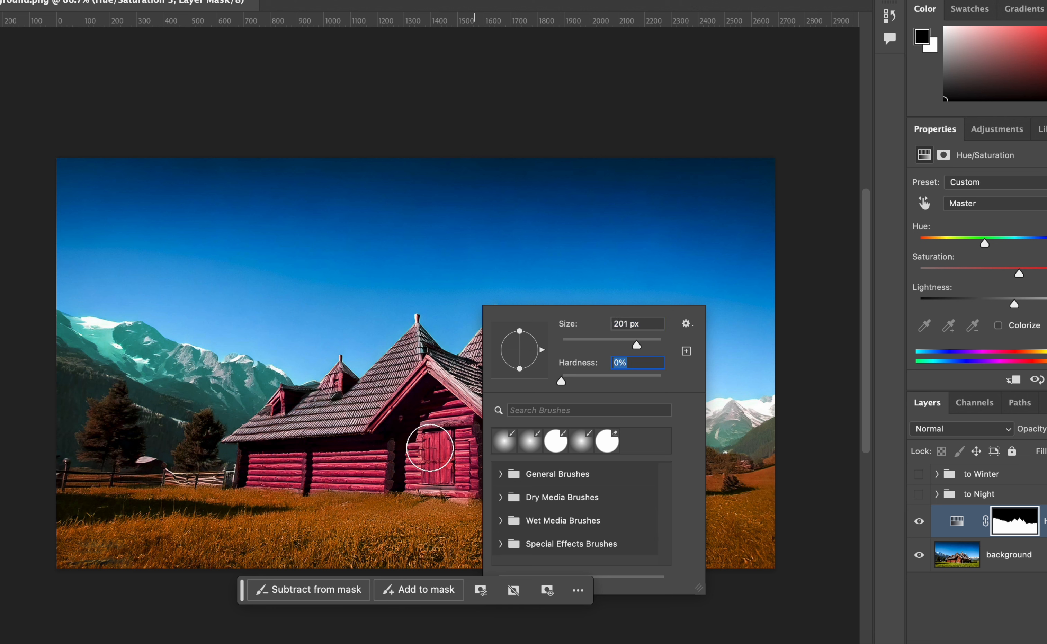
pyautogui.press('Return')
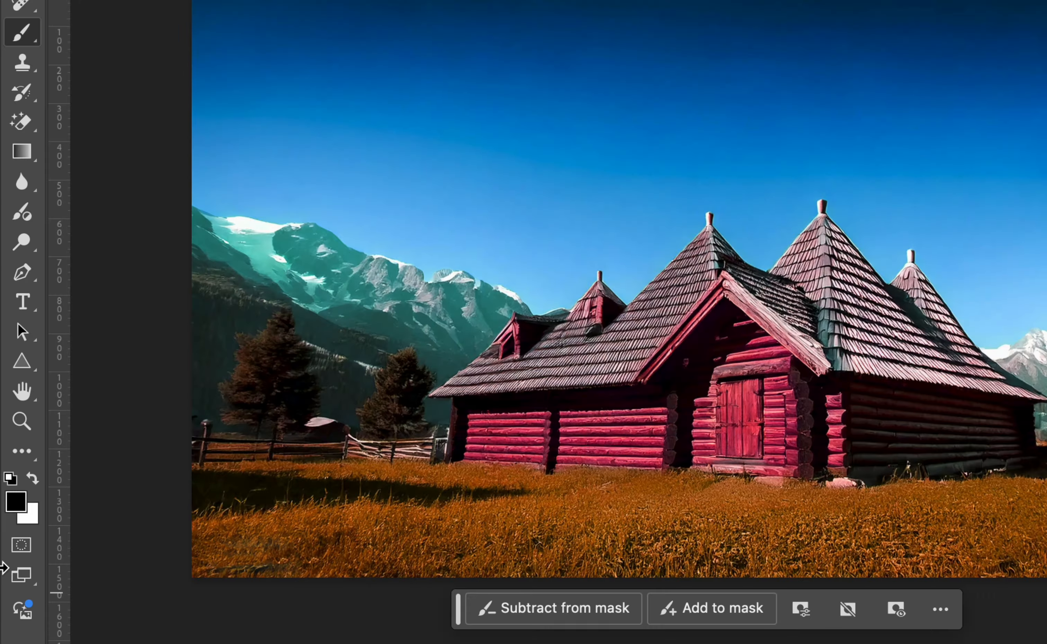
# Paint black over the cabin on the Hue/Saturation 3 layer mask to bring back its original colours
pyautogui.press('x')
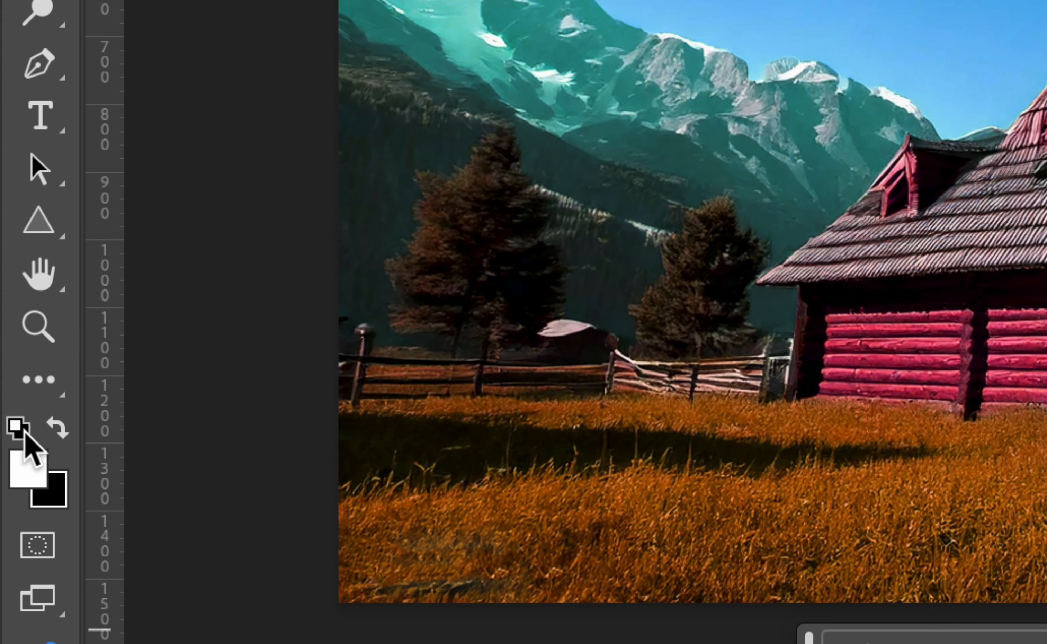
pyautogui.click(55, 429)
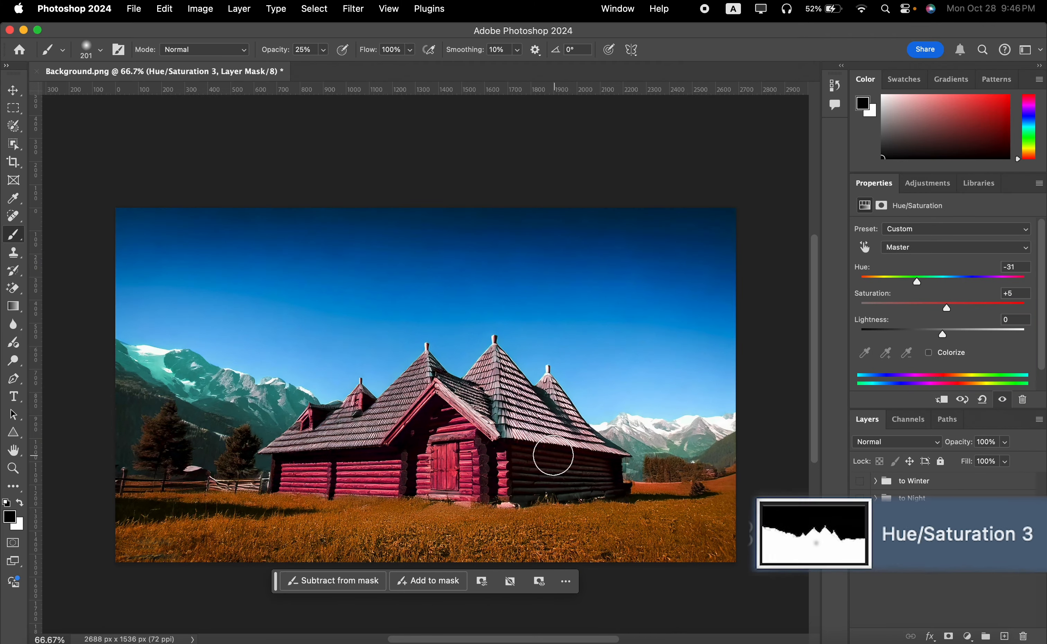
pyautogui.moveTo(536, 469)
pyautogui.mouseDown()
pyautogui.moveTo(434, 468)
pyautogui.moveTo(458, 455)
pyautogui.moveTo(384, 470)
pyautogui.moveTo(446, 457)
pyautogui.moveTo(400, 468)
pyautogui.moveTo(396, 481)
pyautogui.moveTo(404, 477)
pyautogui.moveTo(347, 482)
pyautogui.moveTo(397, 469)
pyautogui.moveTo(366, 464)
pyautogui.moveTo(323, 474)
pyautogui.moveTo(367, 474)
pyautogui.moveTo(325, 480)
pyautogui.moveTo(339, 485)
pyautogui.moveTo(367, 481)
pyautogui.moveTo(298, 482)
pyautogui.moveTo(347, 473)
pyautogui.moveTo(305, 477)
pyautogui.moveTo(549, 487)
pyautogui.moveTo(506, 485)
pyautogui.moveTo(592, 470)
pyautogui.moveTo(535, 478)
pyautogui.moveTo(602, 478)
pyautogui.moveTo(515, 480)
pyautogui.moveTo(501, 474)
pyautogui.moveTo(522, 462)
pyautogui.moveTo(458, 446)
pyautogui.moveTo(438, 456)
pyautogui.moveTo(442, 438)
pyautogui.moveTo(479, 464)
pyautogui.moveTo(431, 483)
pyautogui.moveTo(316, 491)
pyautogui.moveTo(294, 476)
pyautogui.moveTo(306, 476)
pyautogui.moveTo(290, 483)
pyautogui.moveTo(331, 447)
pyautogui.moveTo(276, 473)
pyautogui.moveTo(404, 429)
pyautogui.moveTo(407, 399)
pyautogui.moveTo(429, 399)
pyautogui.moveTo(425, 387)
pyautogui.moveTo(424, 408)
pyautogui.moveTo(534, 463)
pyautogui.moveTo(501, 480)
pyautogui.moveTo(514, 466)
pyautogui.moveTo(461, 451)
pyautogui.moveTo(495, 480)
pyautogui.moveTo(584, 475)
pyautogui.moveTo(570, 492)
pyautogui.moveTo(584, 457)
pyautogui.moveTo(498, 423)
pyautogui.moveTo(481, 404)
pyautogui.moveTo(477, 429)
pyautogui.moveTo(421, 419)
pyautogui.moveTo(429, 402)
pyautogui.moveTo(353, 455)
pyautogui.moveTo(365, 418)
pyautogui.moveTo(355, 419)
pyautogui.moveTo(291, 478)
pyautogui.moveTo(389, 451)
pyautogui.moveTo(499, 497)
pyautogui.moveTo(580, 485)
pyautogui.moveTo(477, 498)
pyautogui.moveTo(389, 487)
pyautogui.moveTo(592, 455)
pyautogui.moveTo(402, 473)
pyautogui.moveTo(572, 505)
pyautogui.mouseUp()
# Reduce the density of the Hue/Saturation 3 layer mask to 80% and compare the image with and without the adjustment
pyautogui.click(942, 528)
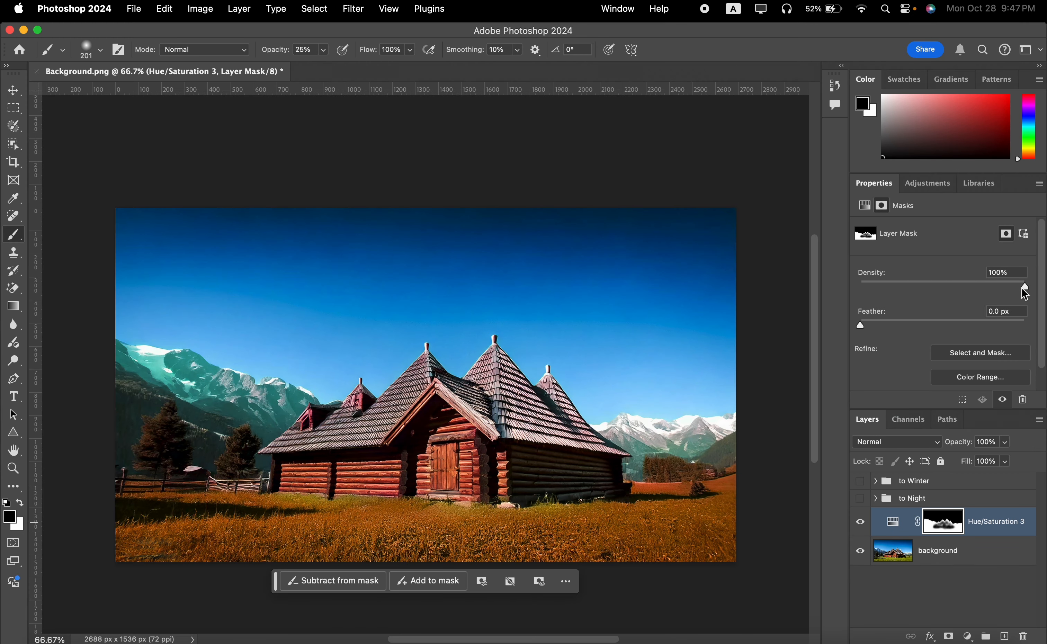
pyautogui.moveTo(1026, 292); pyautogui.dragTo(996, 294)
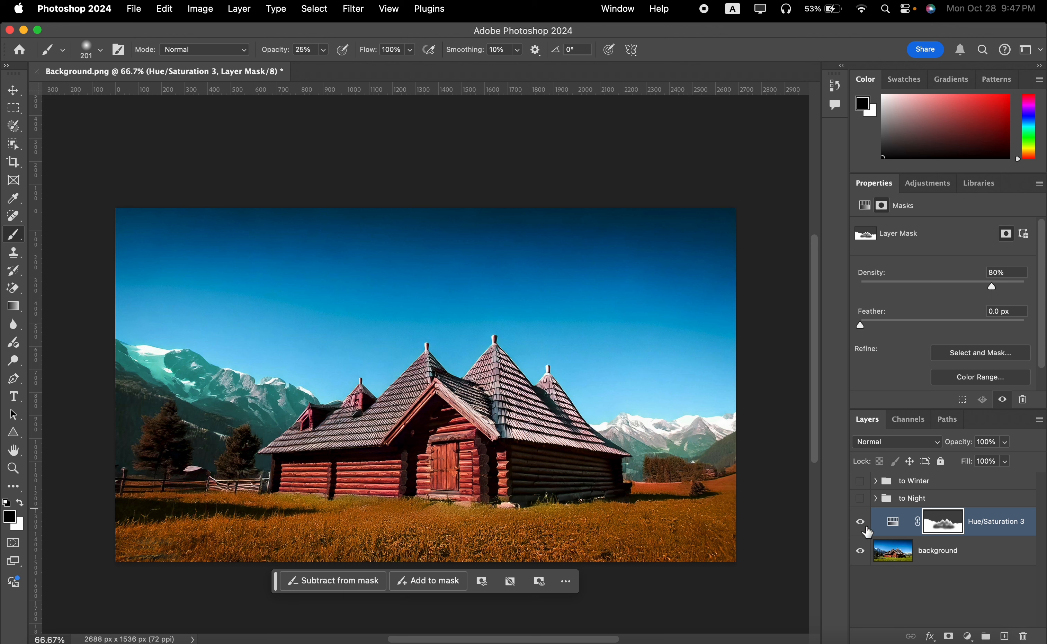
pyautogui.click(860, 524)
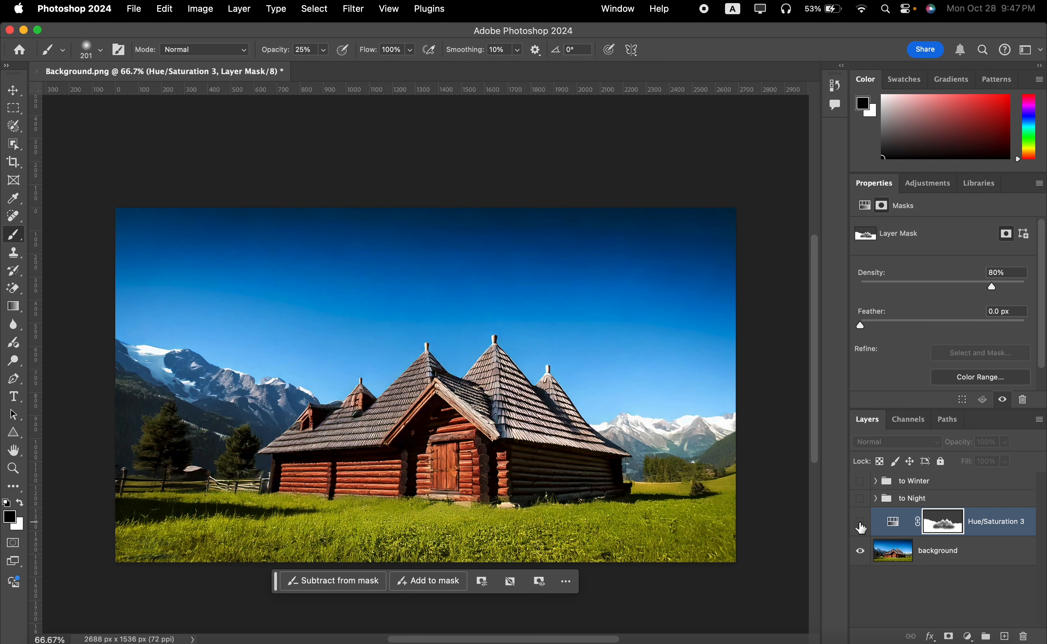
pyautogui.click(860, 525)
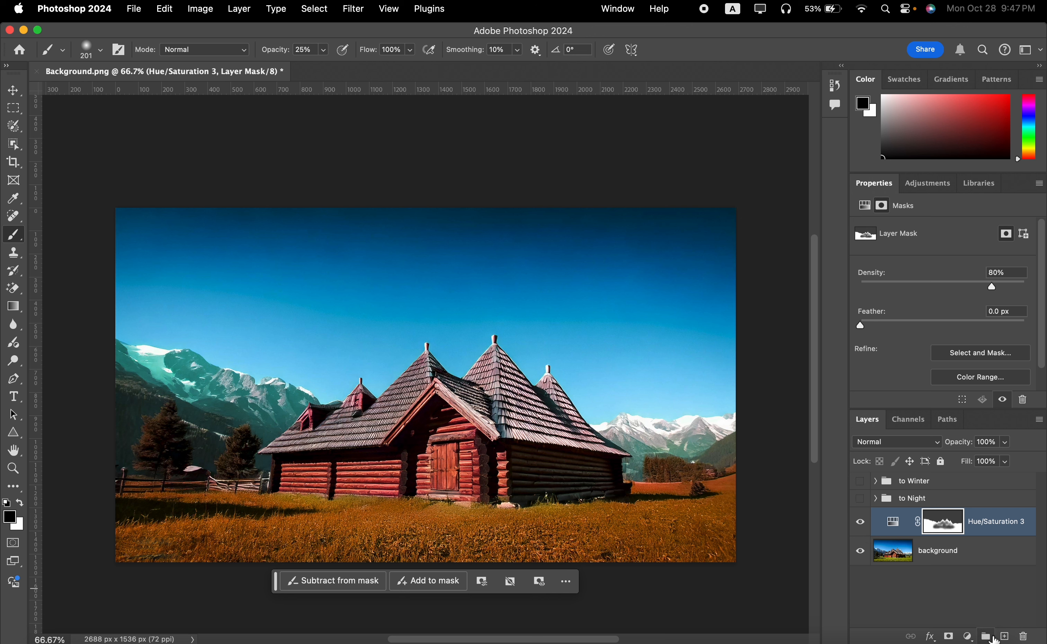
# Create a new layer group above the Hue/Saturation 3 layer and name it "to Fall"
pyautogui.click(986, 637)
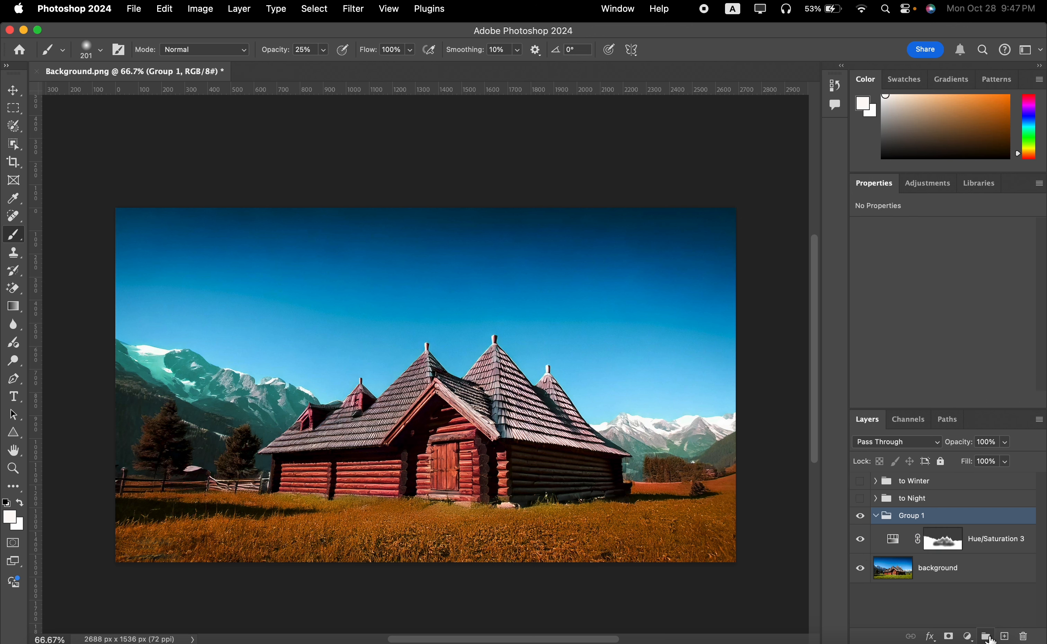
pyautogui.doubleClick(916, 516)
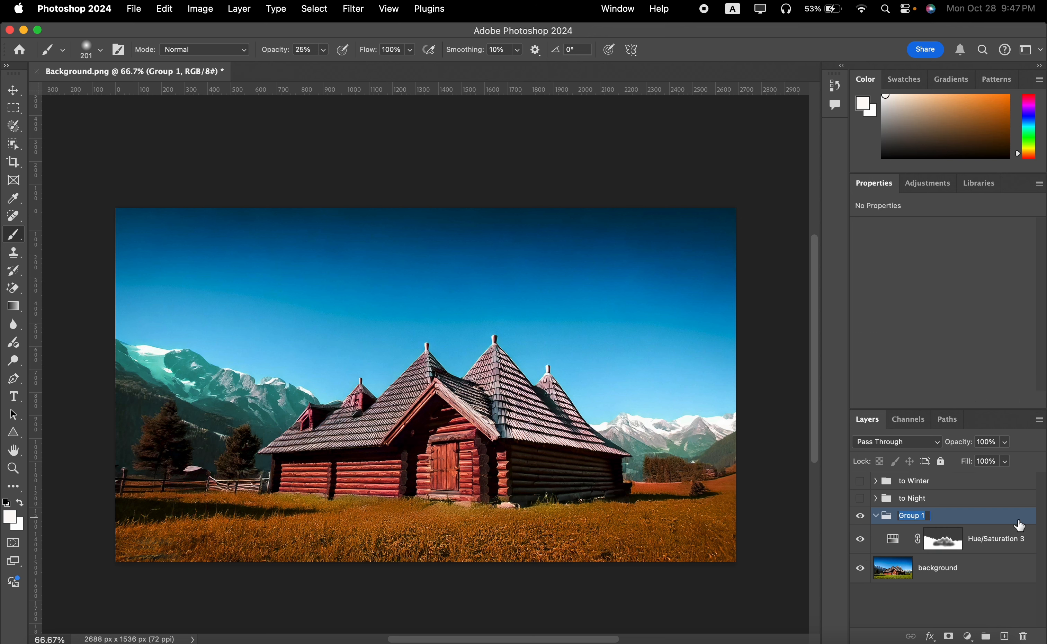
pyautogui.write('to Fall')
pyautogui.press('Return')
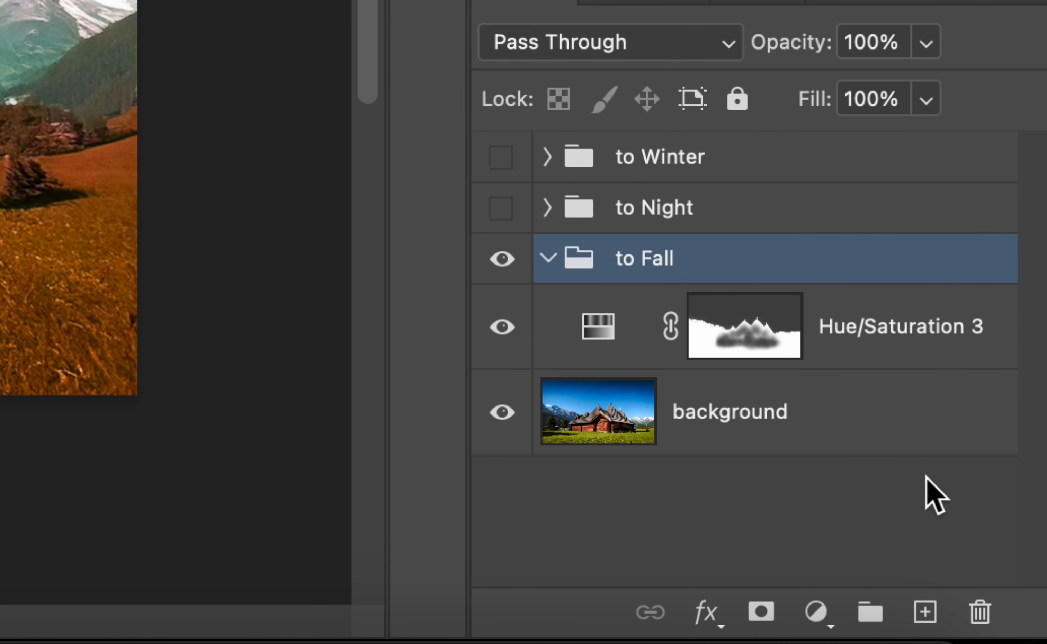
# Put the Hue/Saturation 3 layer inside the to Fall group, collapse the group and place it above the to Winter group
pyautogui.doubleClick(863, 329)
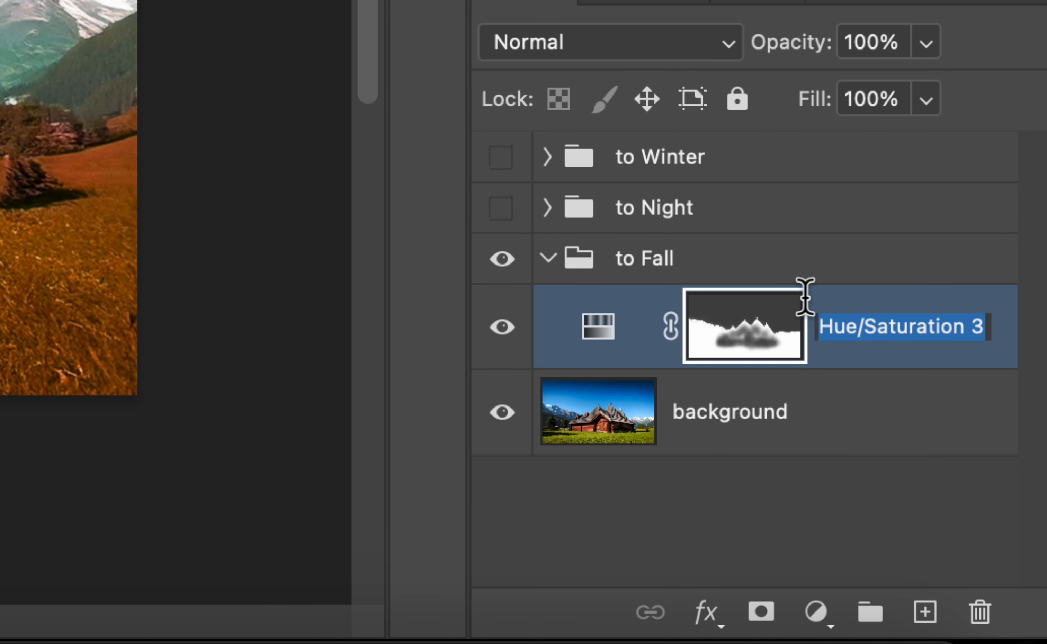
pyautogui.click(727, 310)
pyautogui.moveTo(856, 328); pyautogui.dragTo(696, 267)
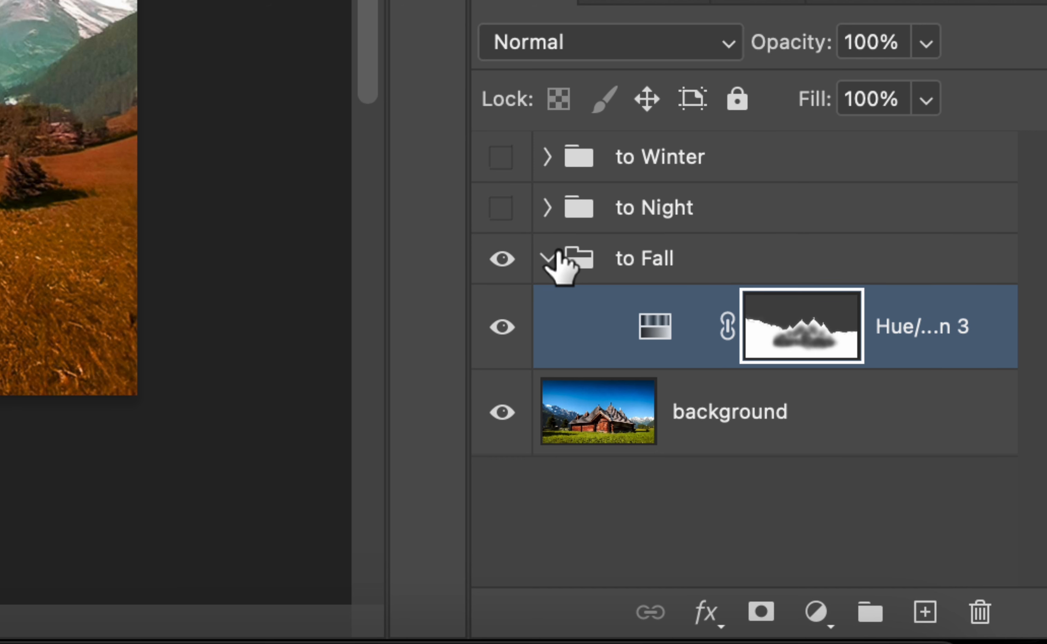
pyautogui.click(546, 259)
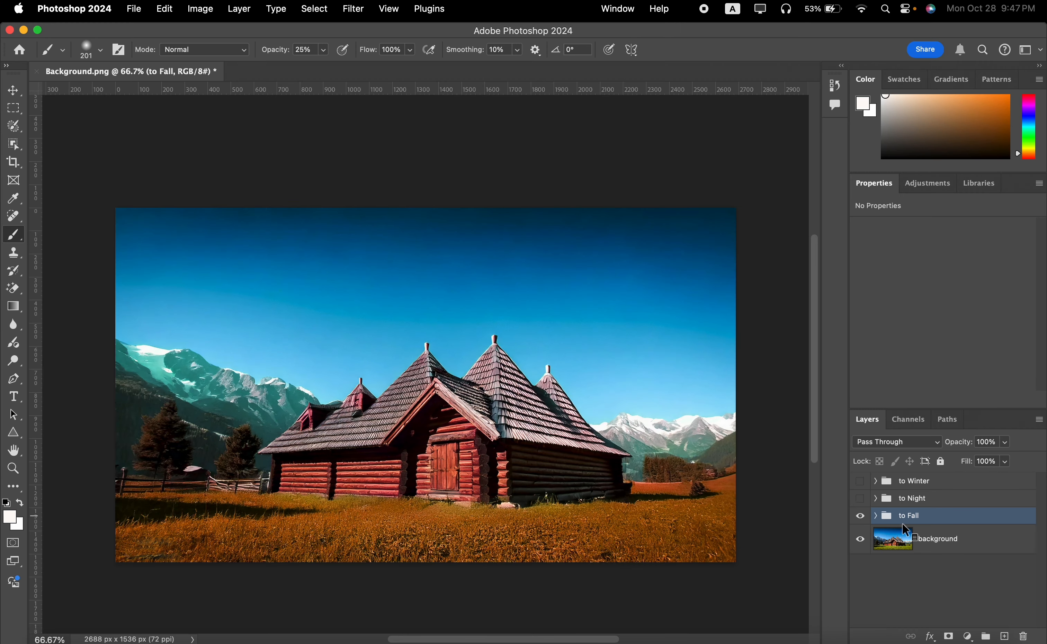
pyautogui.moveTo(903, 525); pyautogui.dragTo(909, 477)
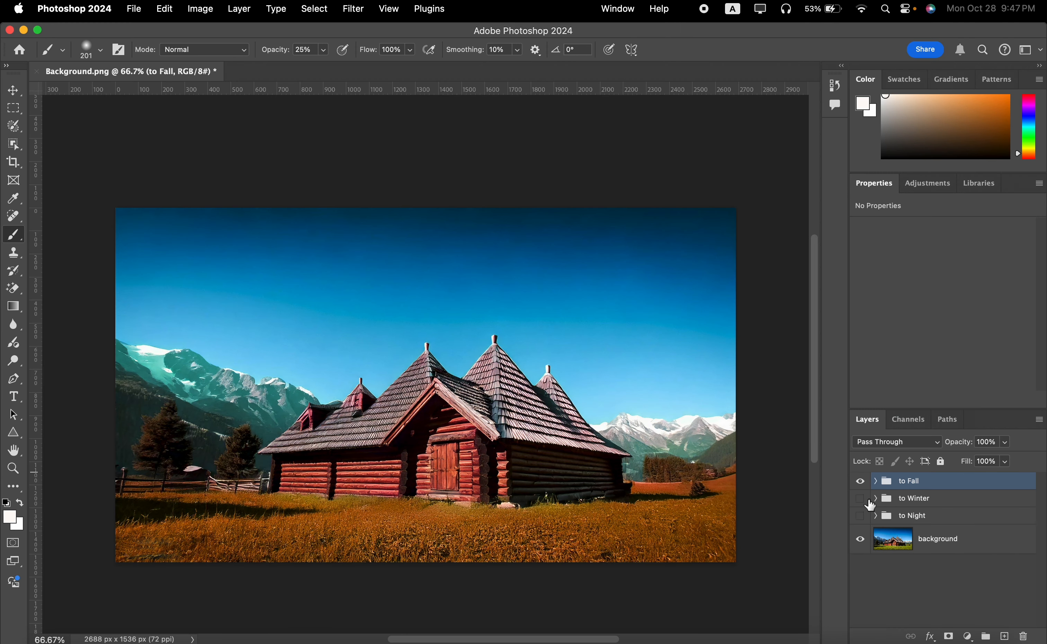
# Compare the versions by showing only the to Night, to Winter and to Fall groups in turn, then hide all three to view the original photo
pyautogui.click(860, 482)
pyautogui.click(860, 516)
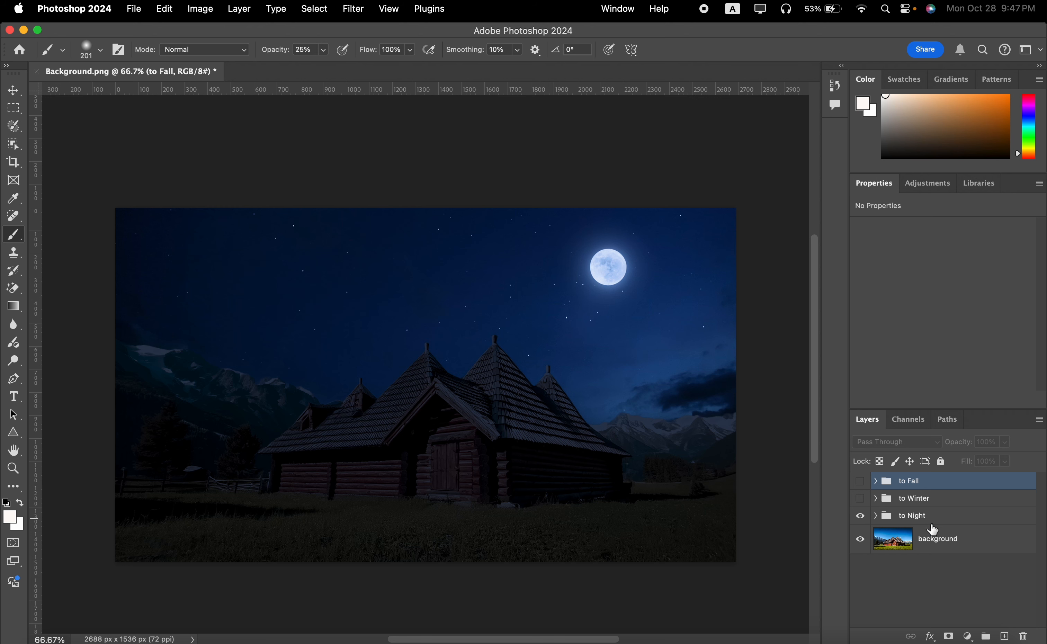
pyautogui.click(939, 521)
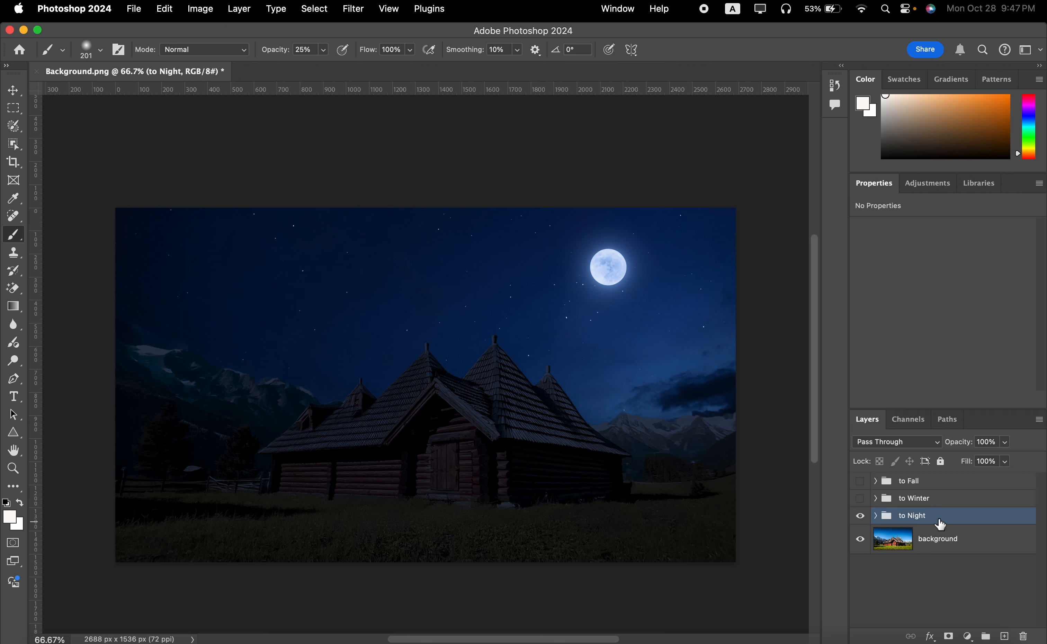
pyautogui.click(860, 516)
pyautogui.click(861, 499)
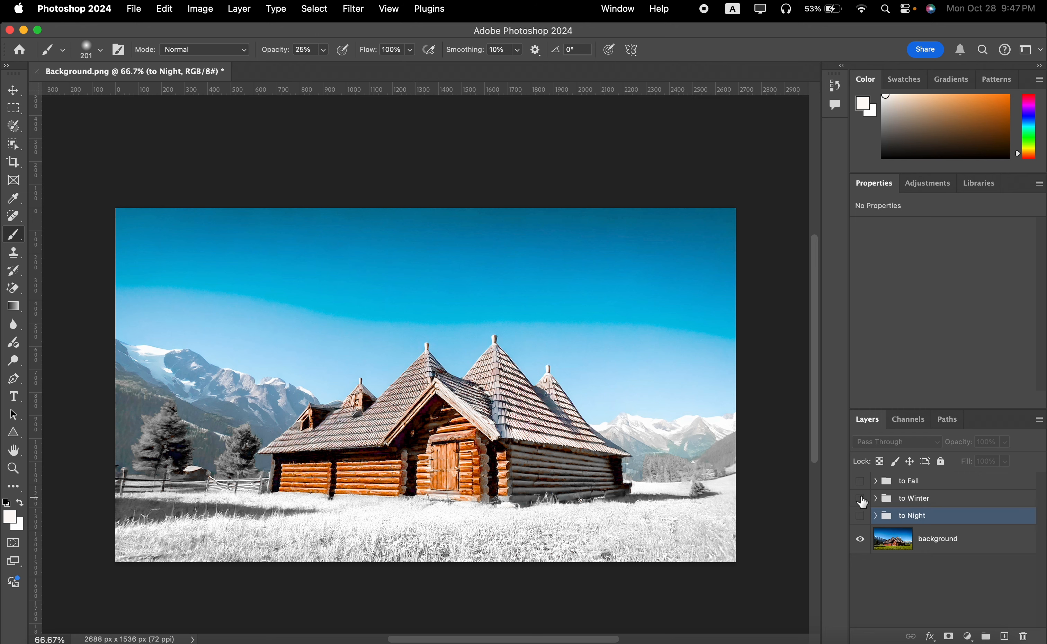
pyautogui.click(860, 499)
pyautogui.click(860, 482)
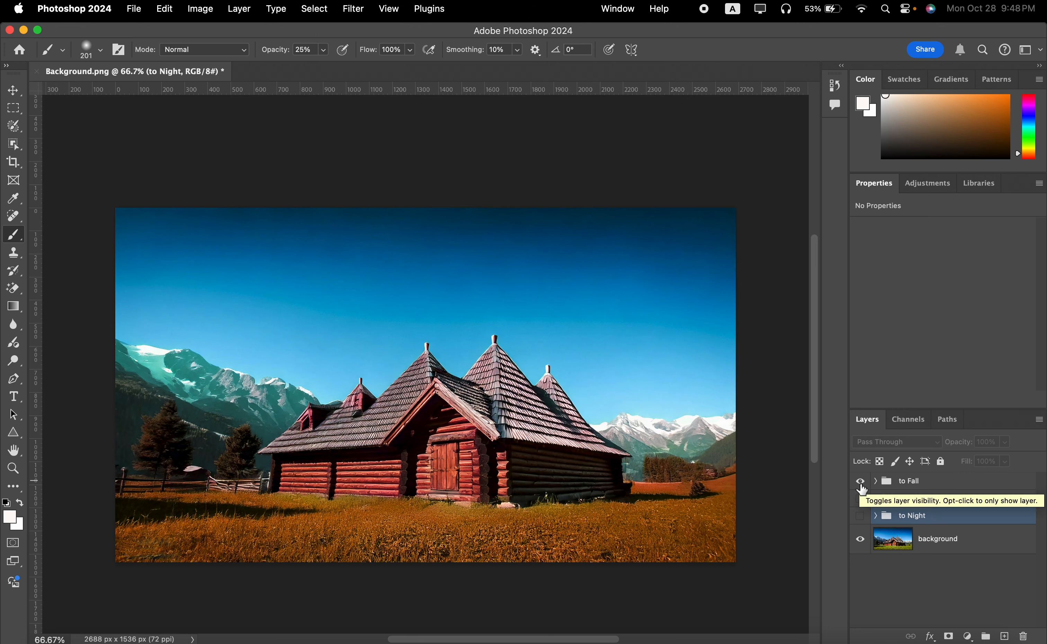
pyautogui.click(861, 482)
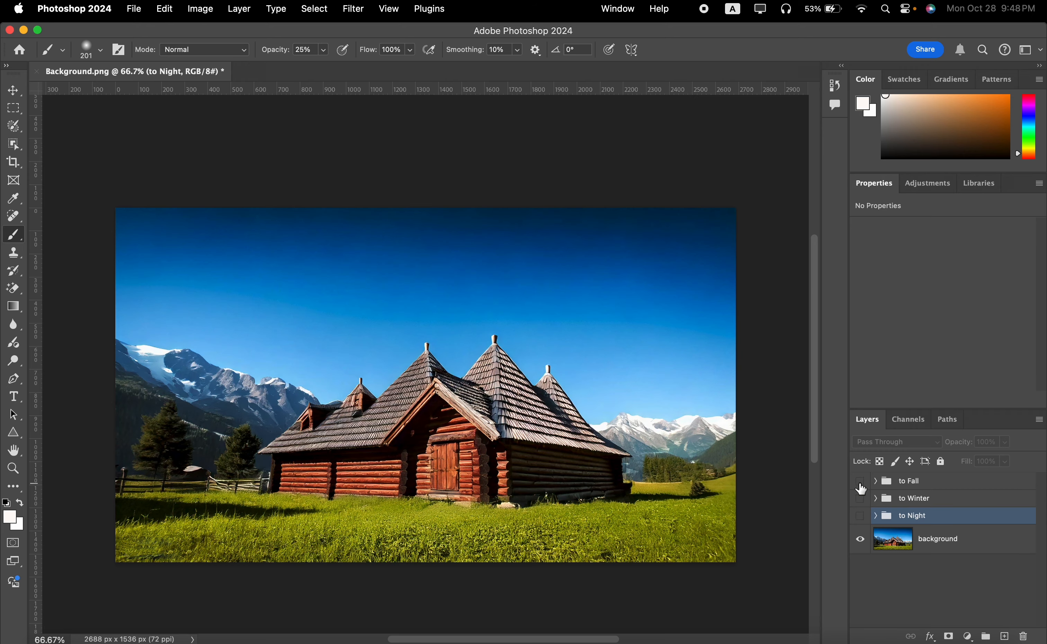